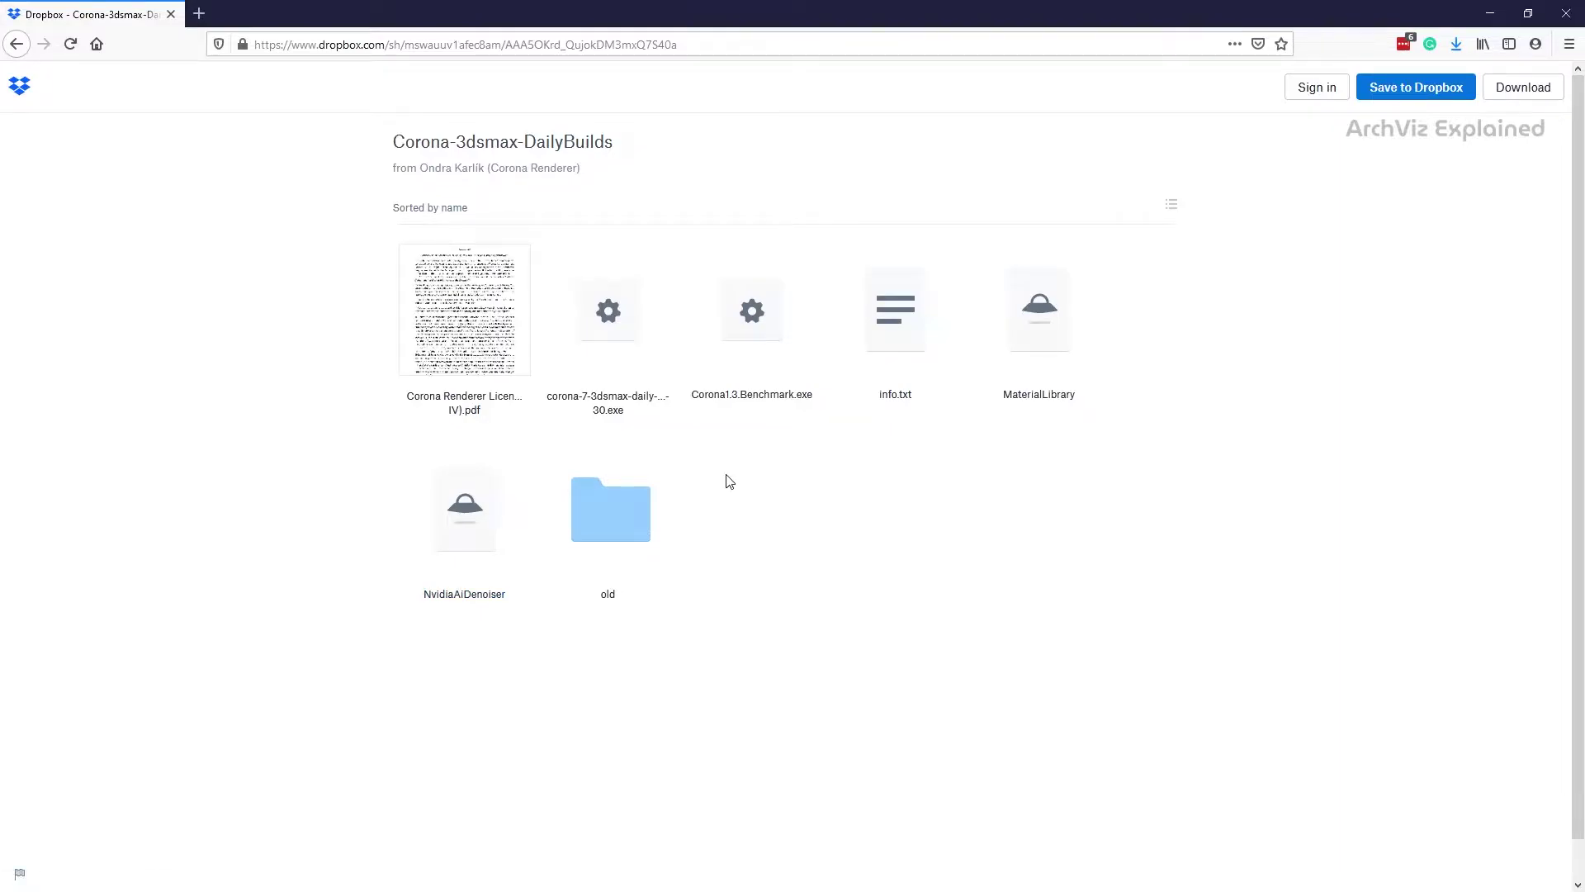
# Download the whole Corona-3dsmax-DailyBuilds Dropbox folder and save it as a 4.4 GB zip file.
pyautogui.click(1523, 92)
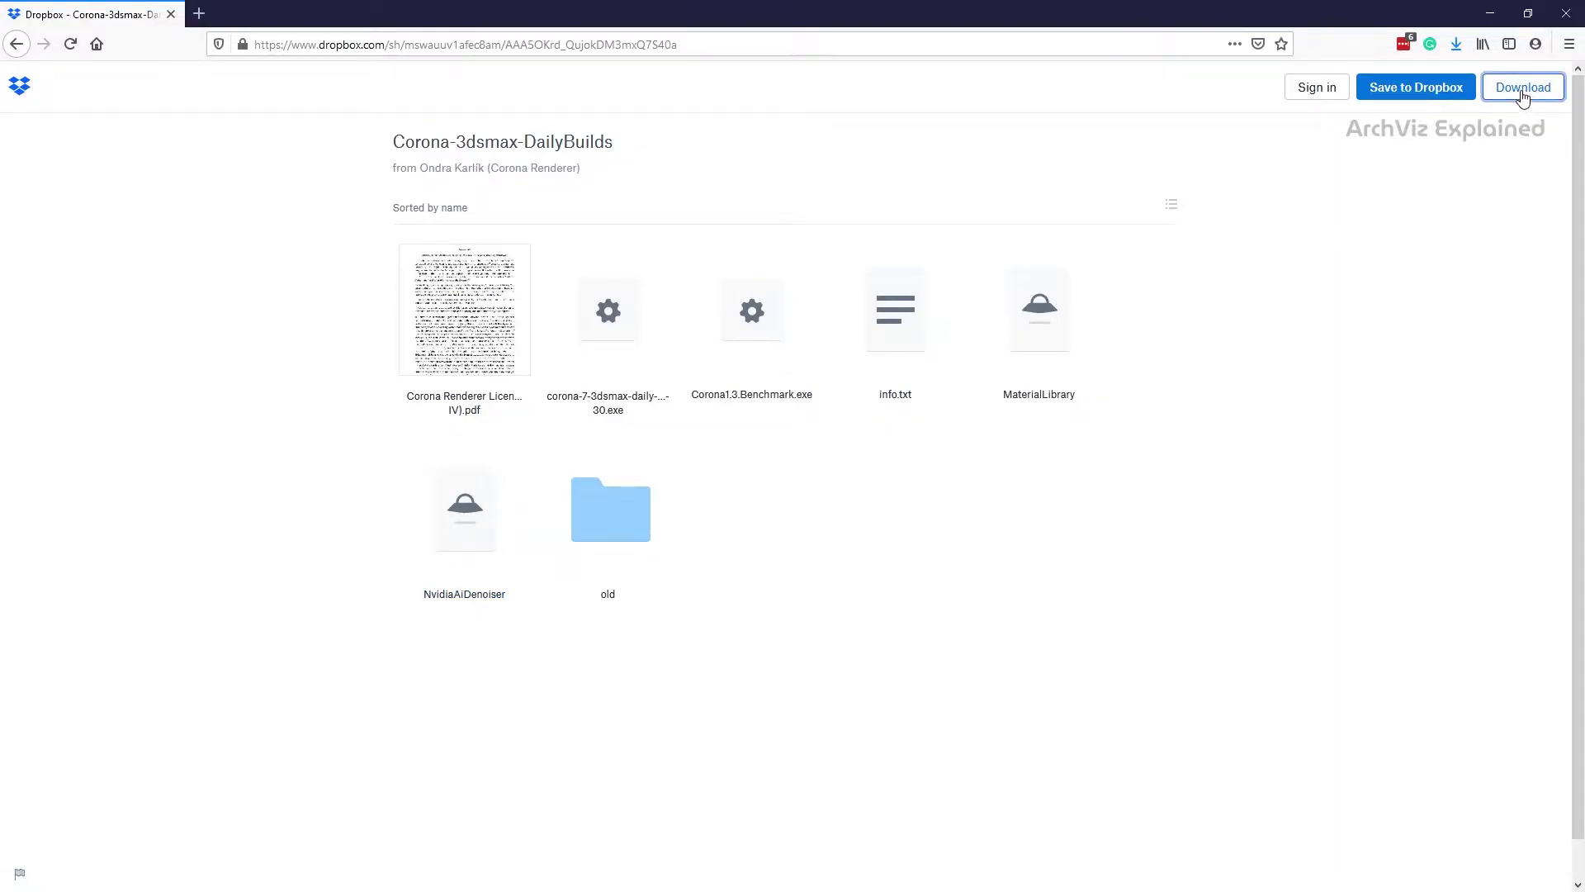
pyautogui.click(354, 264)
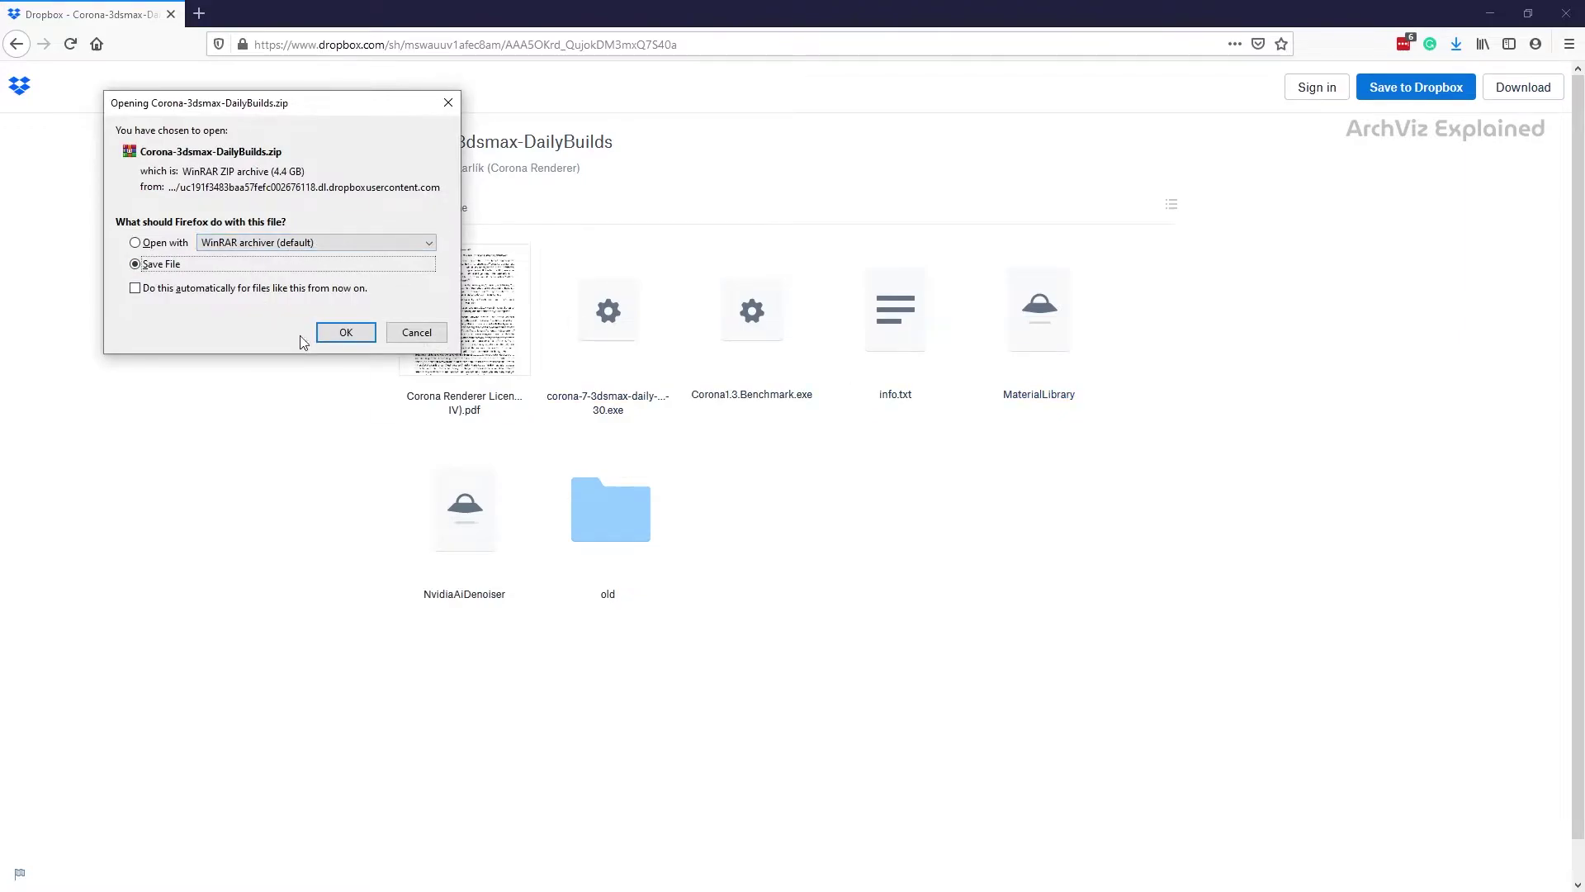
pyautogui.click(344, 334)
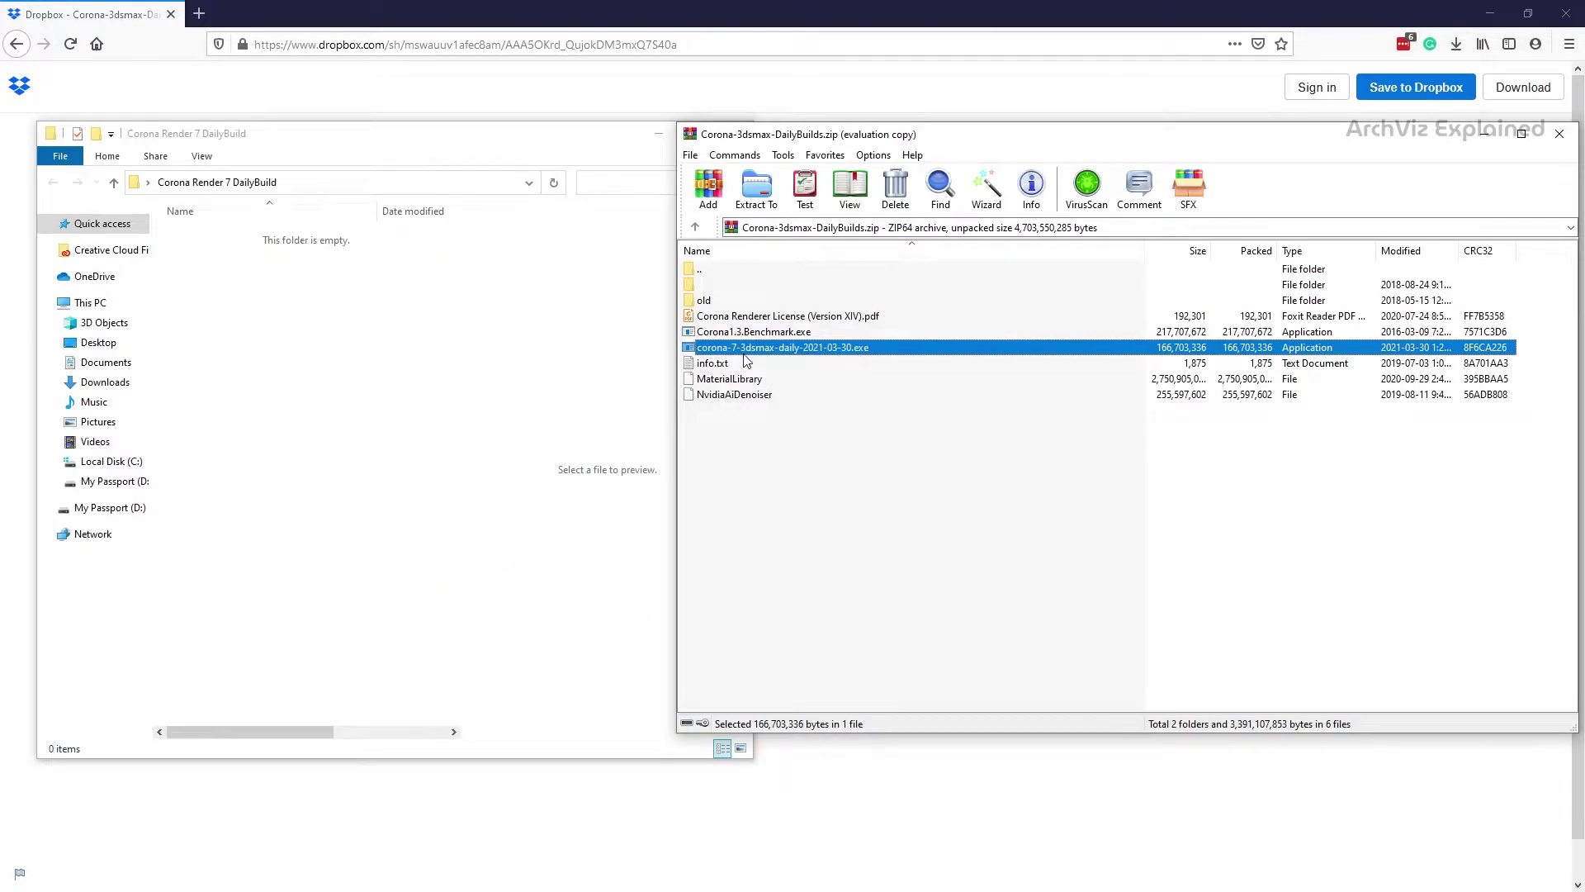
# Extract the daily-build exe, MaterialLibrary and NvidiaAiDenoiser into Corona Render 7 DailyBuild, then close WinRAR.
pyautogui.keyDown('ctrl'); pyautogui.click(728, 382); pyautogui.keyUp('ctrl')
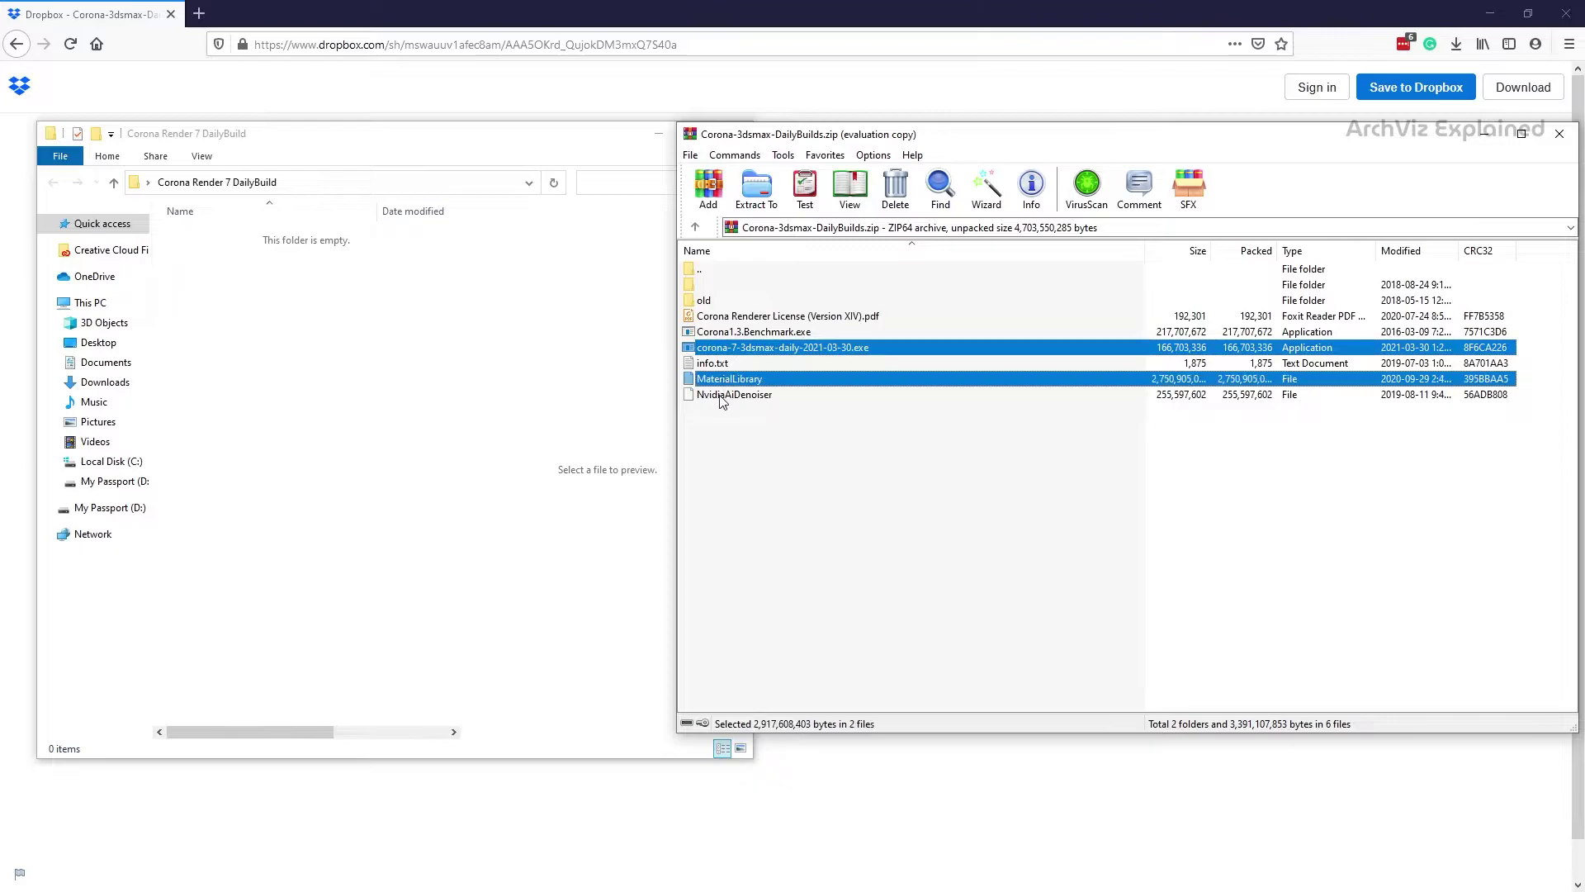
pyautogui.keyDown('ctrl'); pyautogui.click(736, 394); pyautogui.keyUp('ctrl')
pyautogui.moveTo(735, 394); pyautogui.dragTo(276, 421)
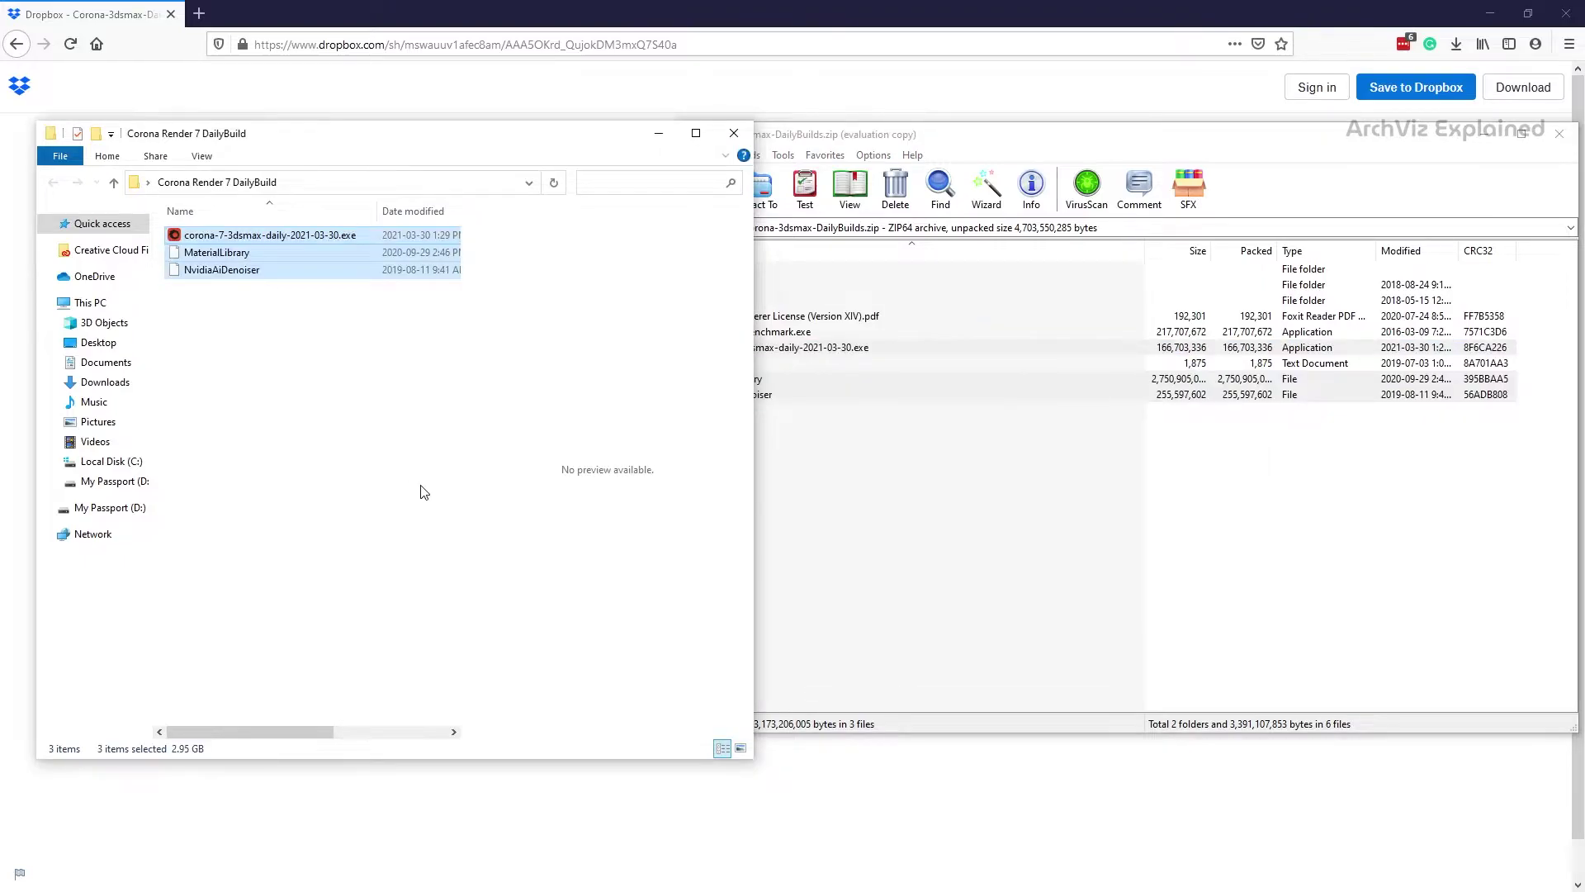
pyautogui.click(917, 528)
pyautogui.click(1559, 134)
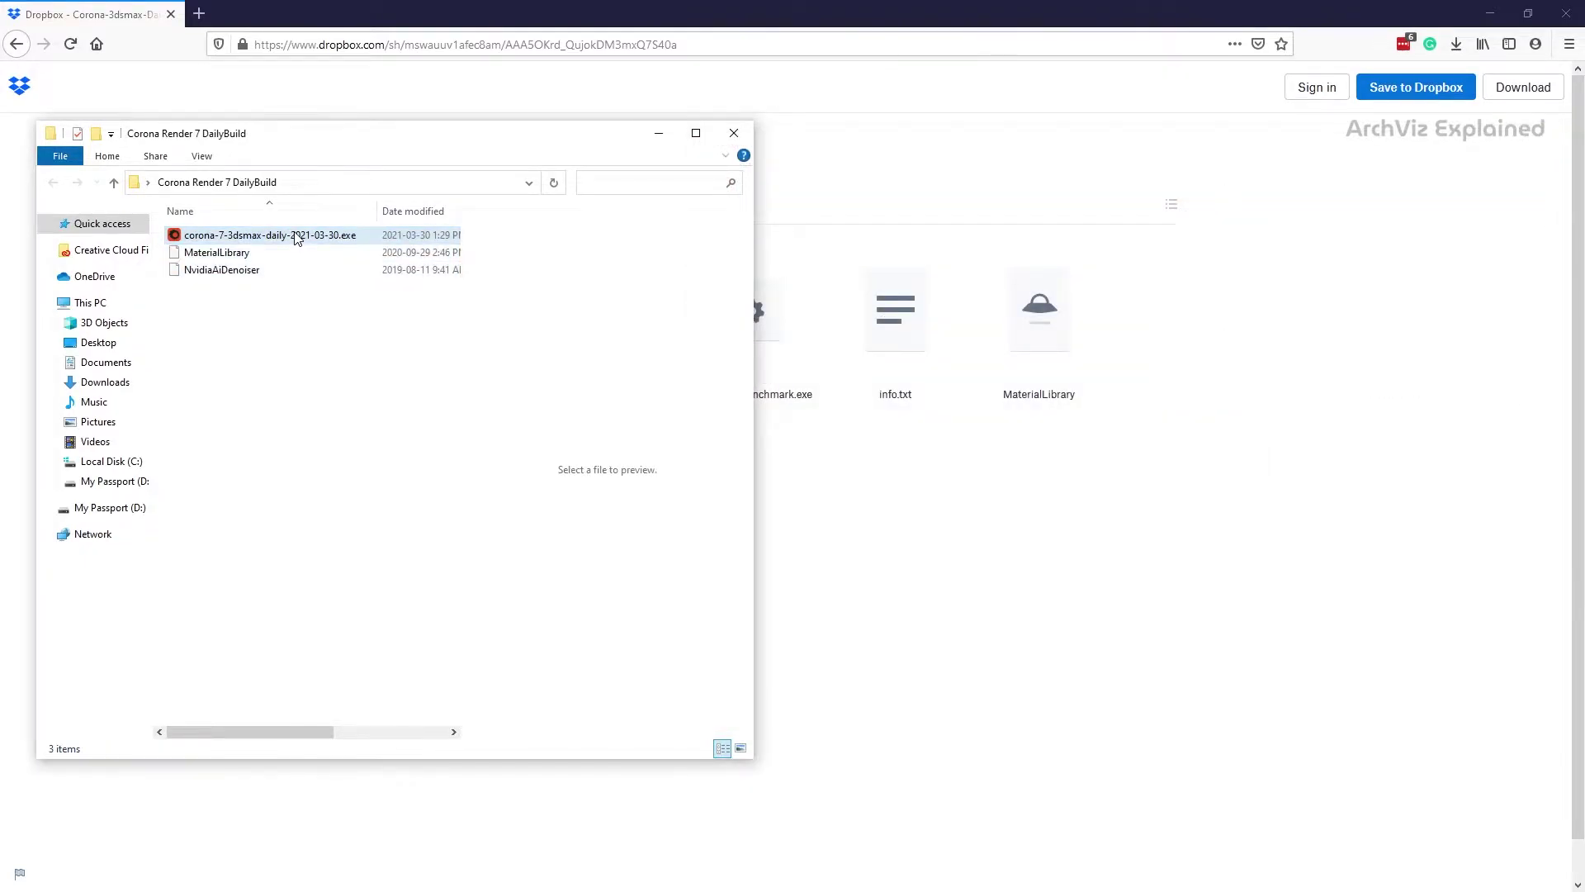
# Run the Corona daily-build installer, accept the licence, and choose Corona Render 7 DailyBuild as unpack destination.
pyautogui.doubleClick(297, 238)
pyautogui.click(880, 540)
pyautogui.click(967, 607)
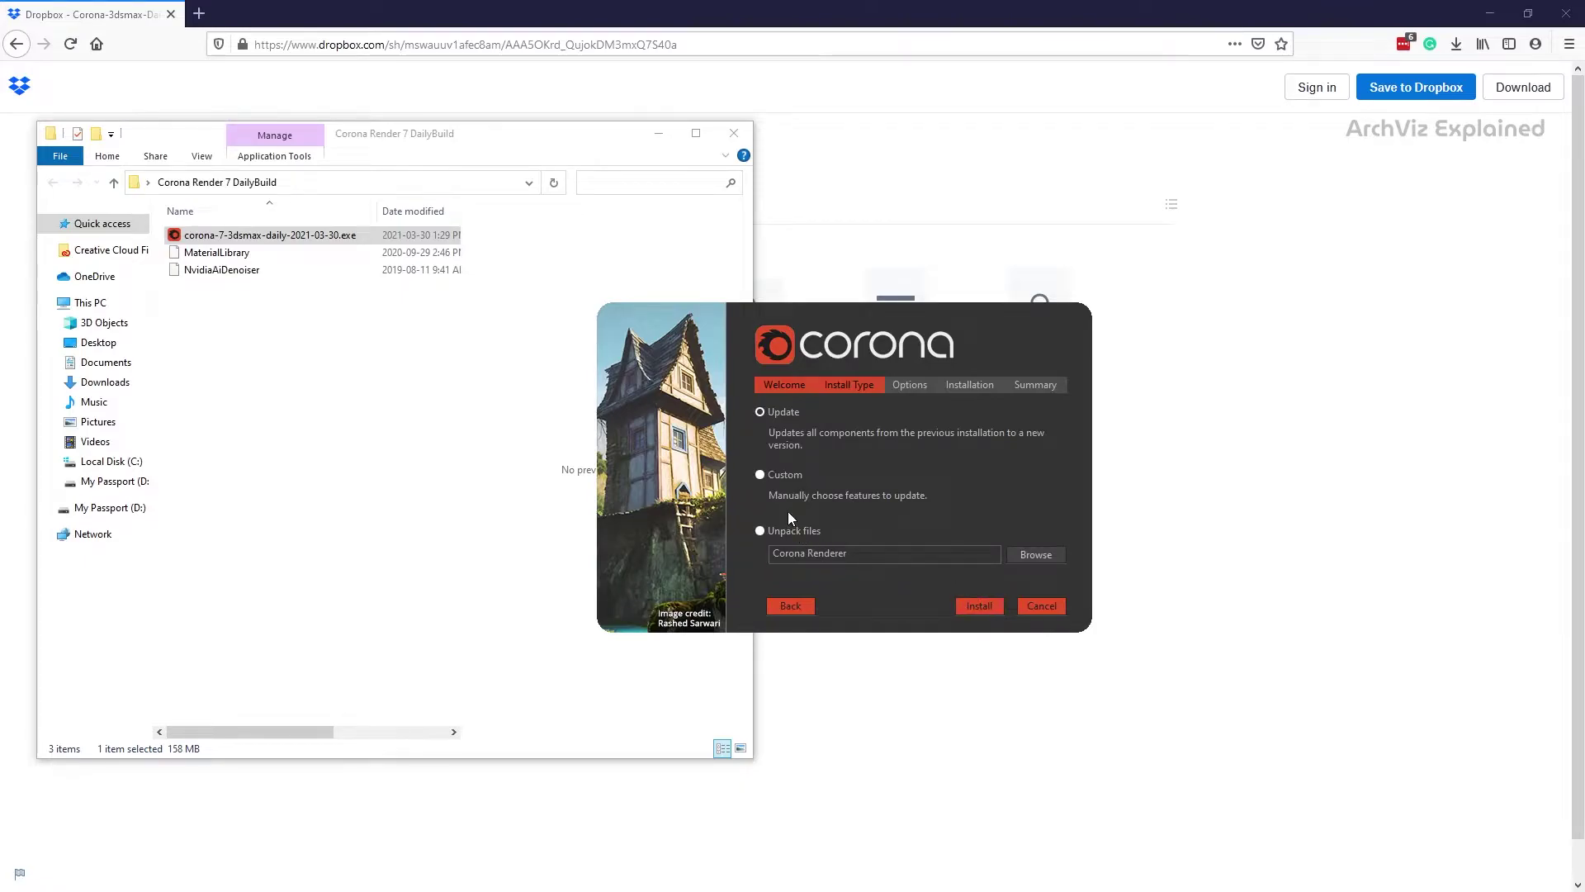
pyautogui.click(1040, 554)
pyautogui.doubleClick(871, 438)
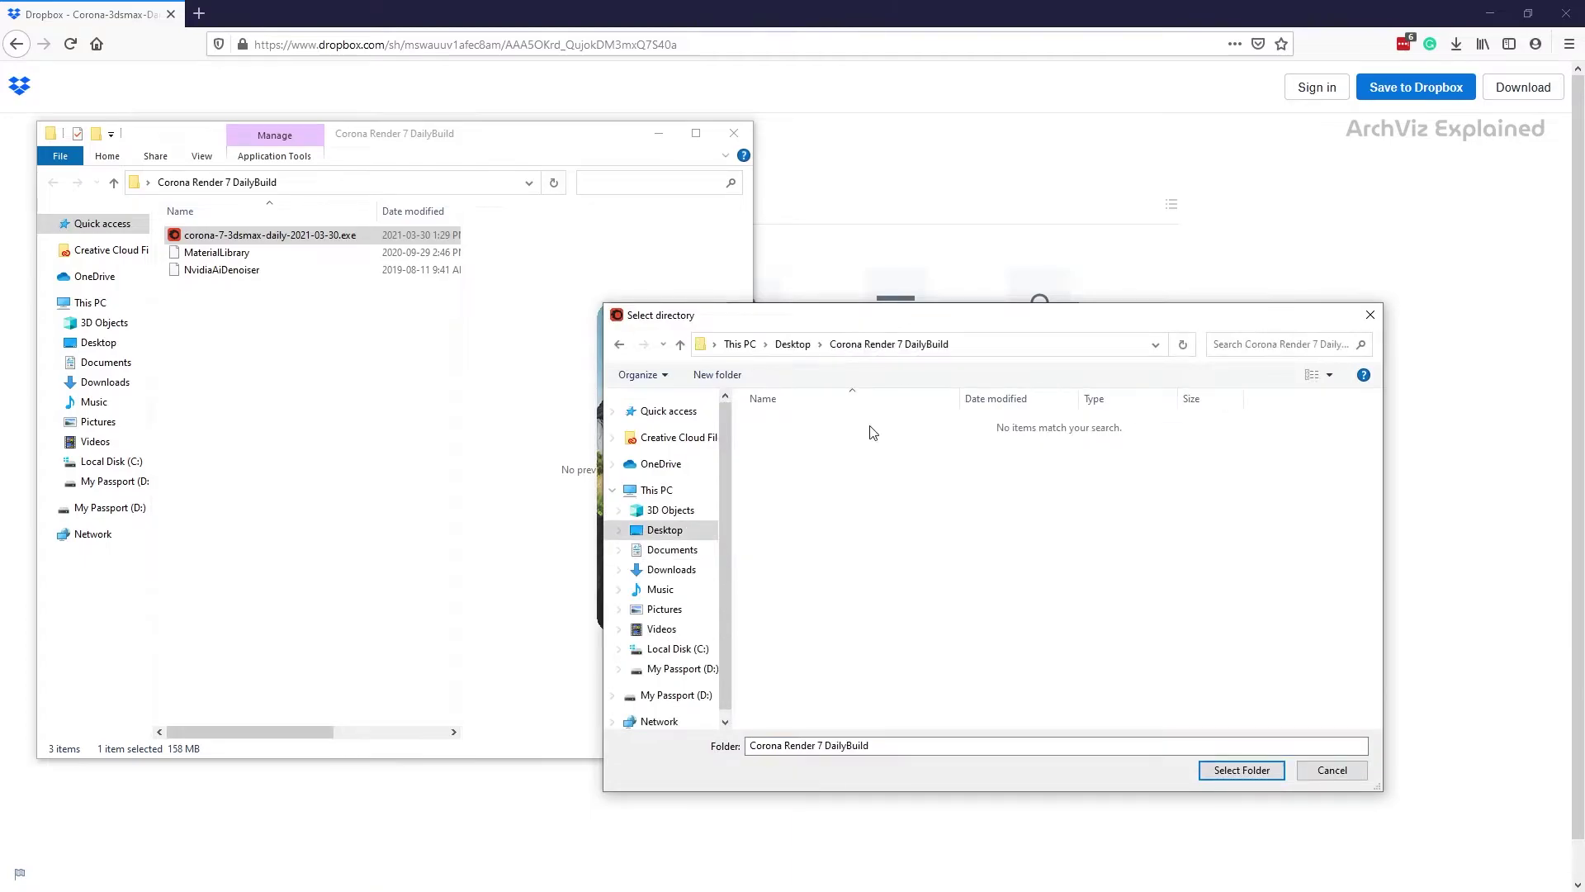
pyautogui.click(1252, 776)
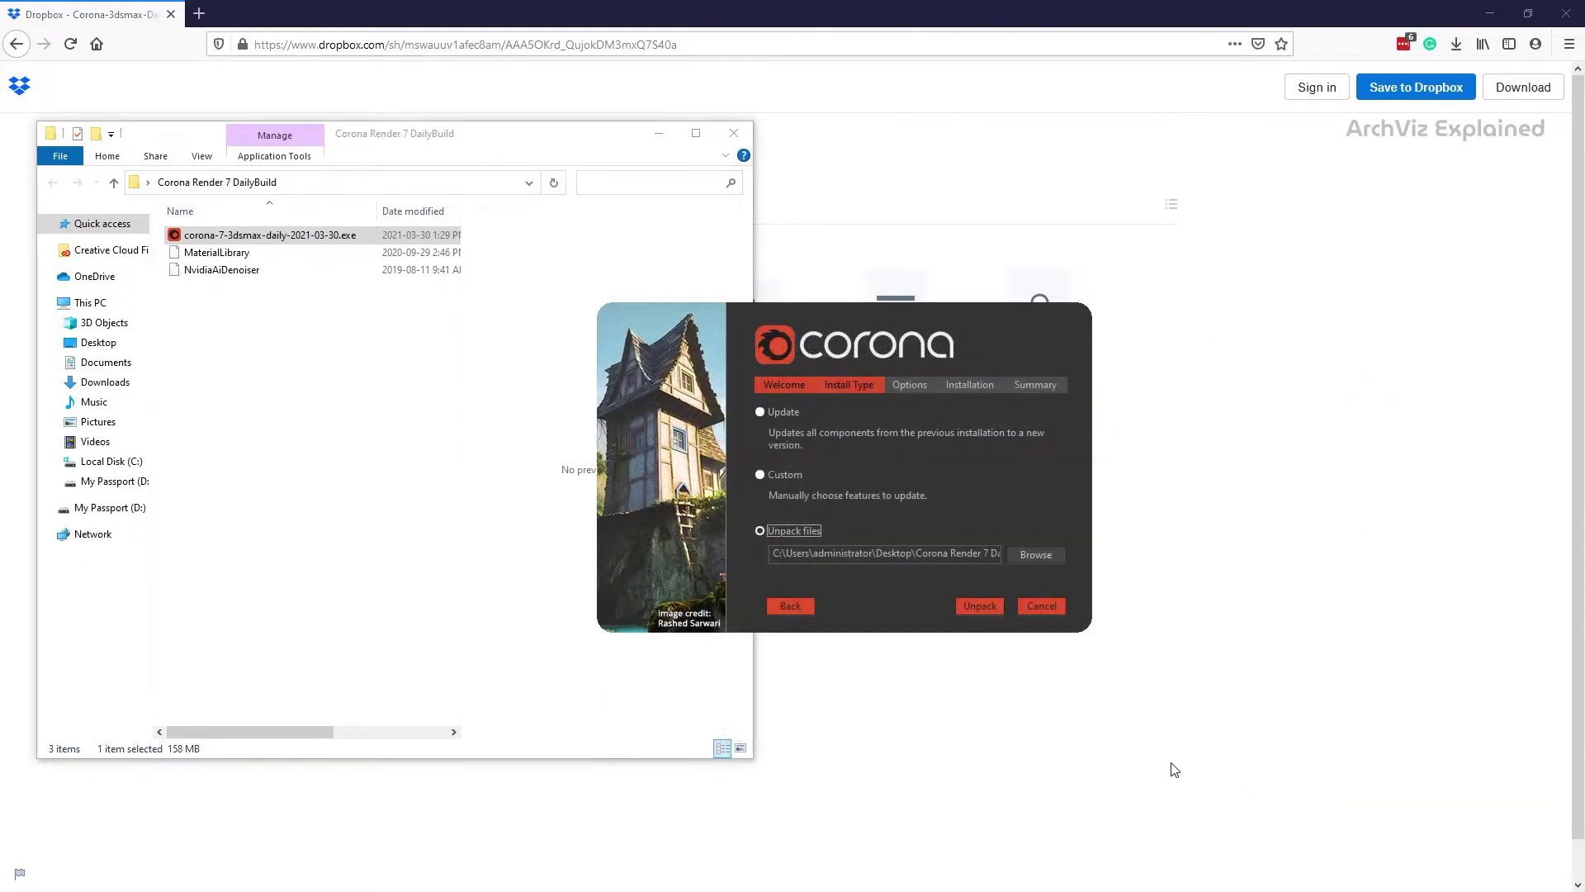
# Unpack the files into the non-empty folder, finish the installer and close the extra folder window.
pyautogui.click(968, 614)
pyautogui.click(872, 509)
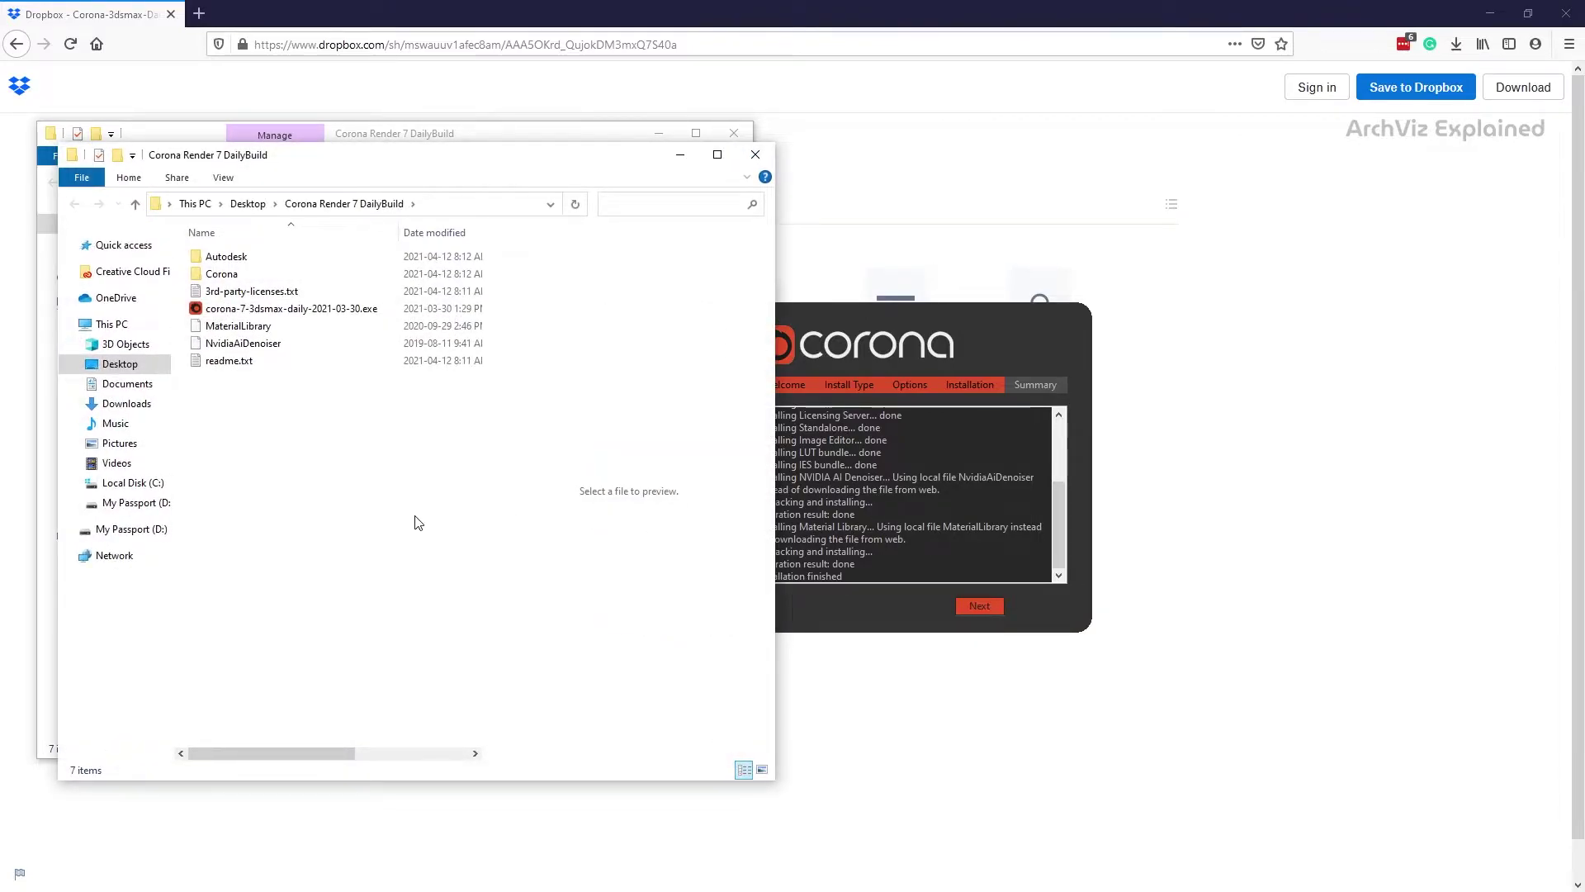
pyautogui.click(979, 605)
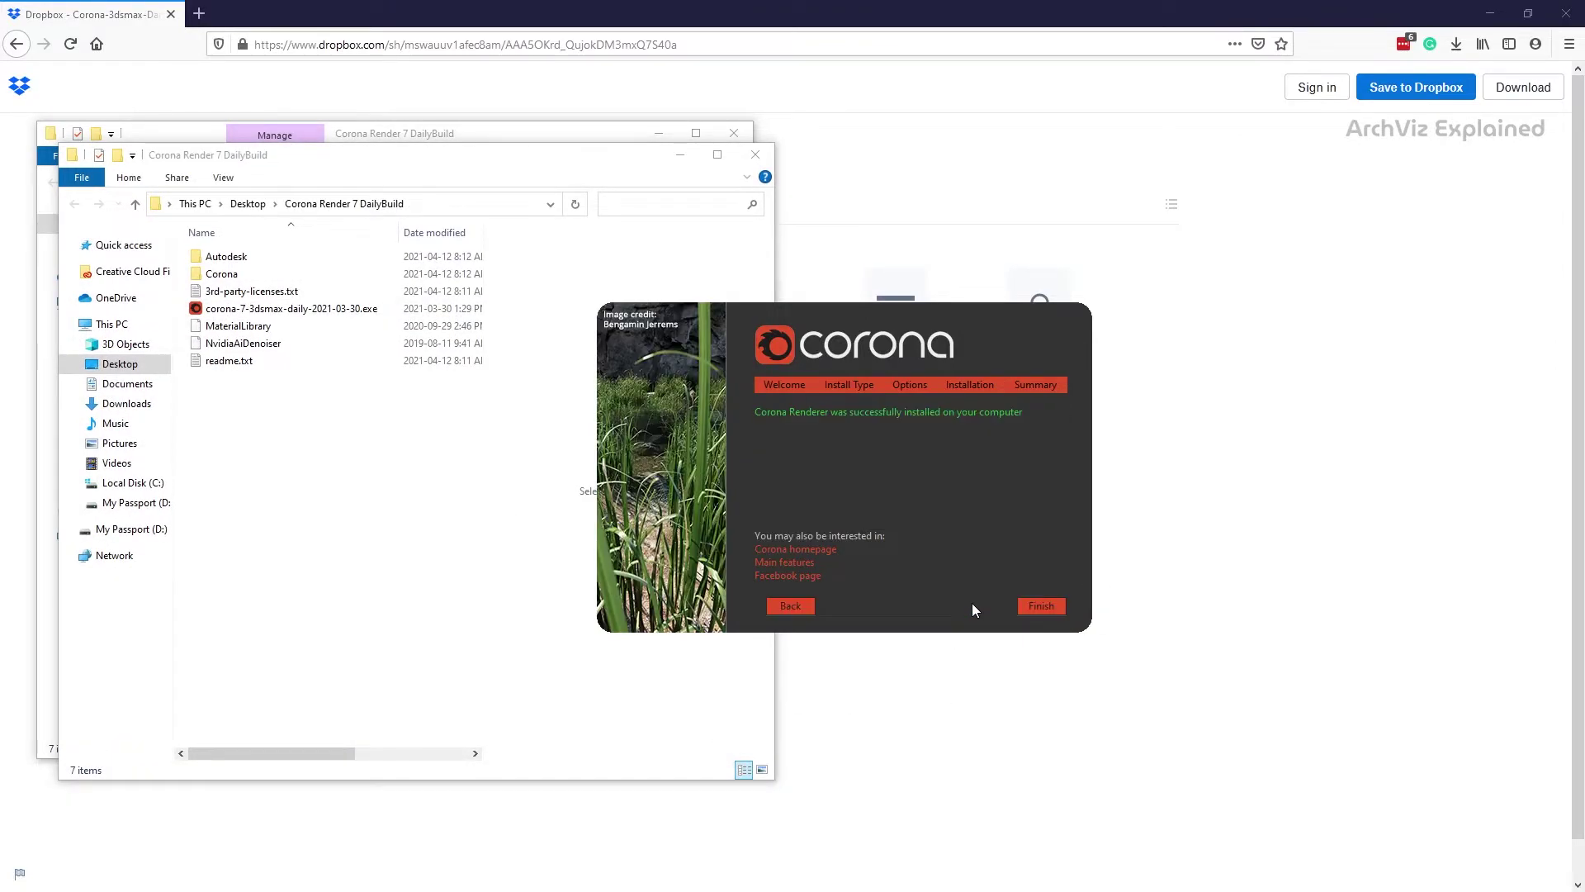
pyautogui.click(1039, 606)
pyautogui.click(733, 134)
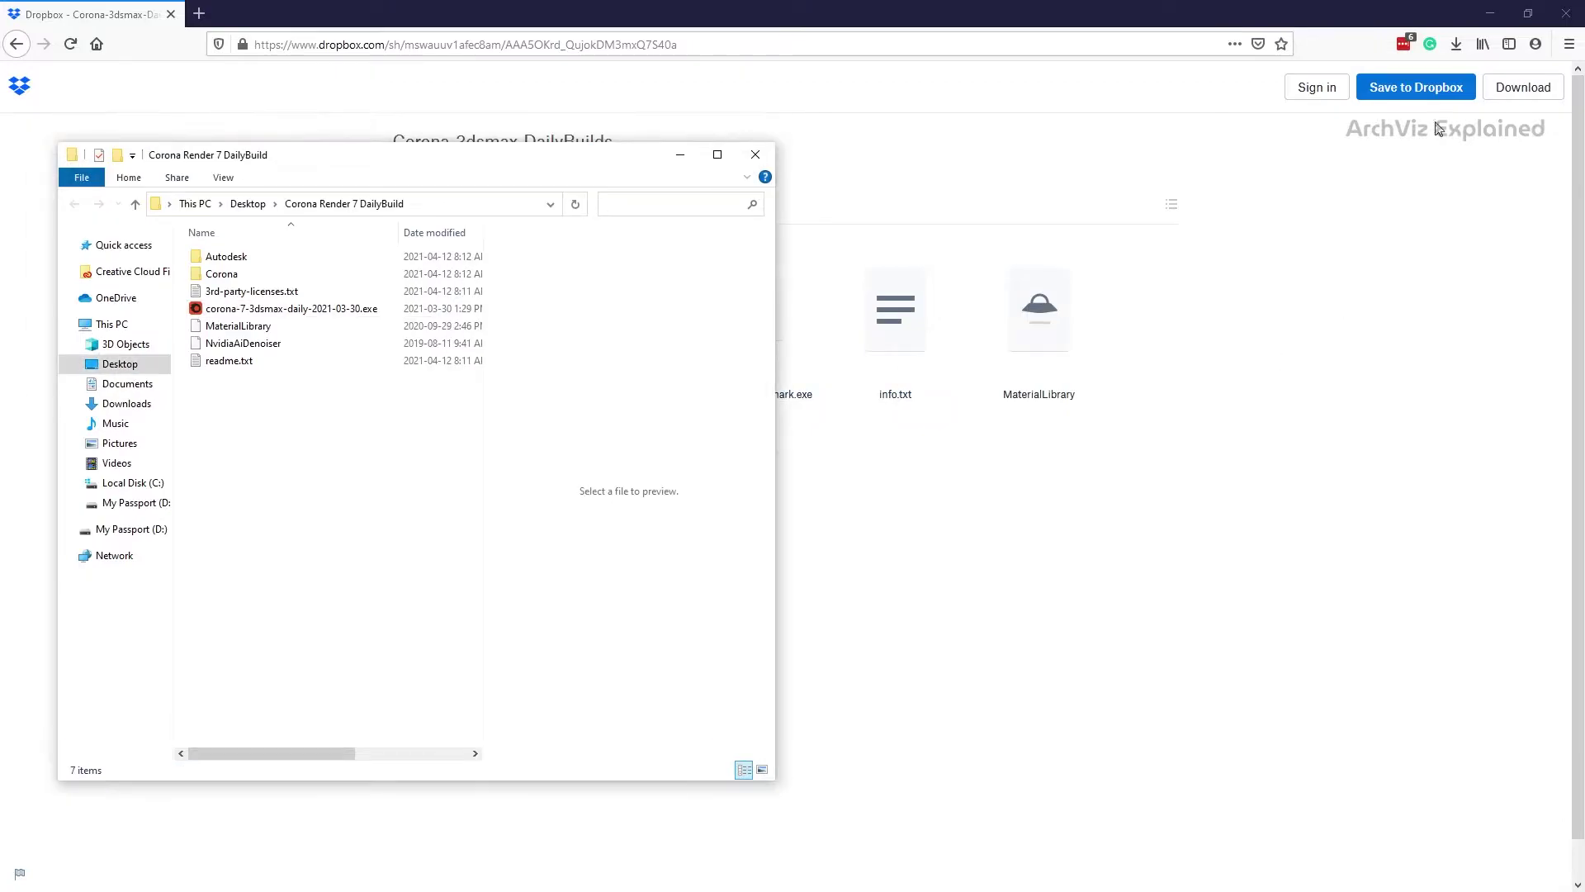
# Close Firefox and create a new text document in the Corona Render 7 DailyBuild folder.
pyautogui.click(1558, 18)
pyautogui.click(288, 518)
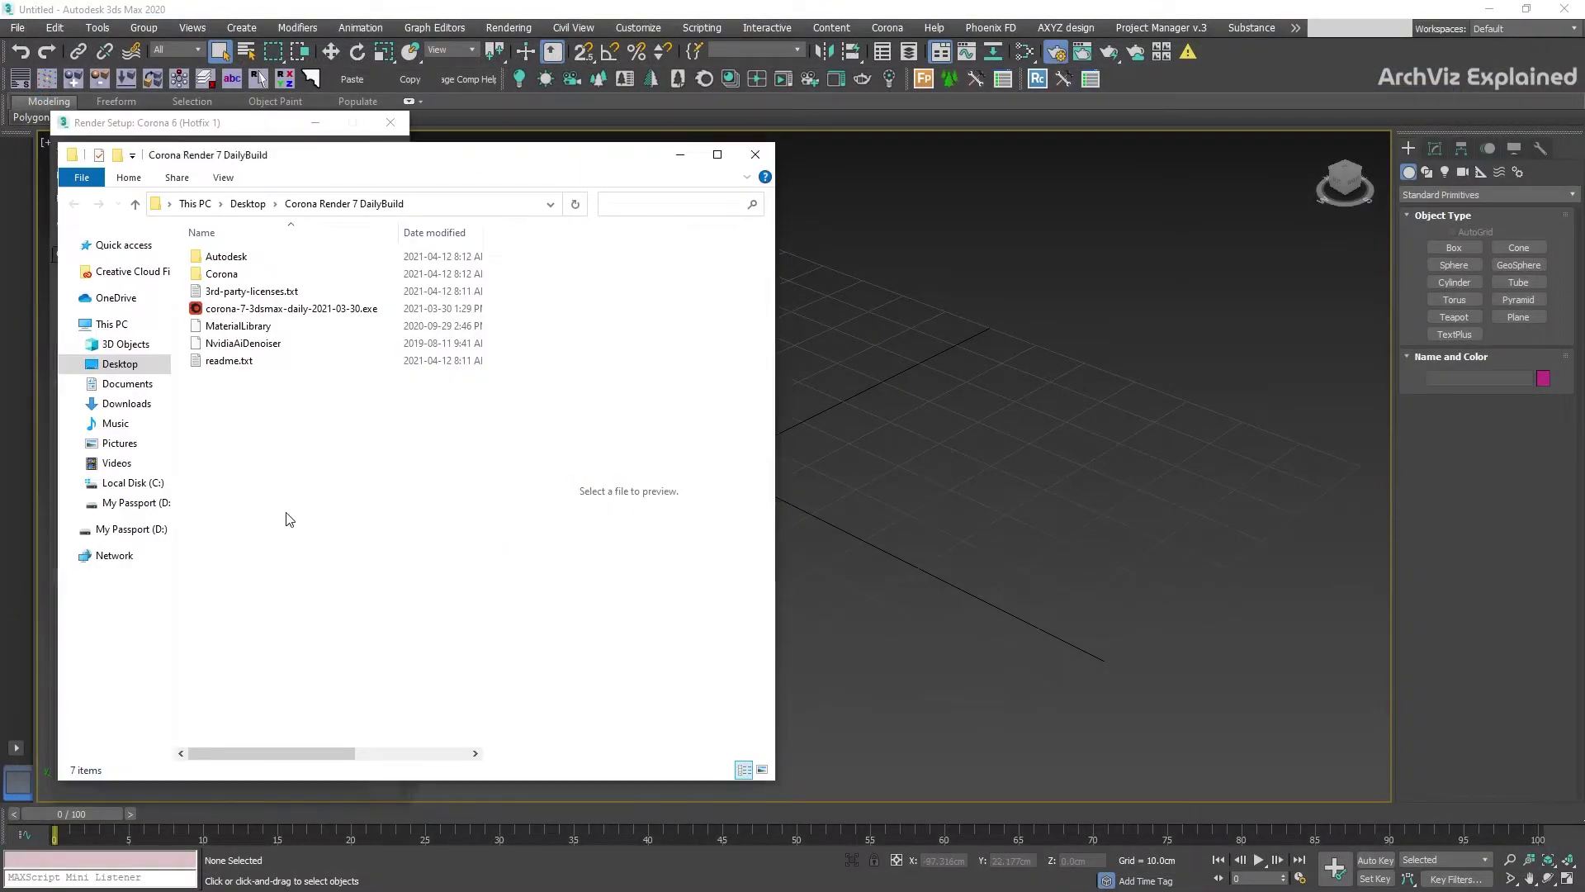
pyautogui.rightClick(289, 519)
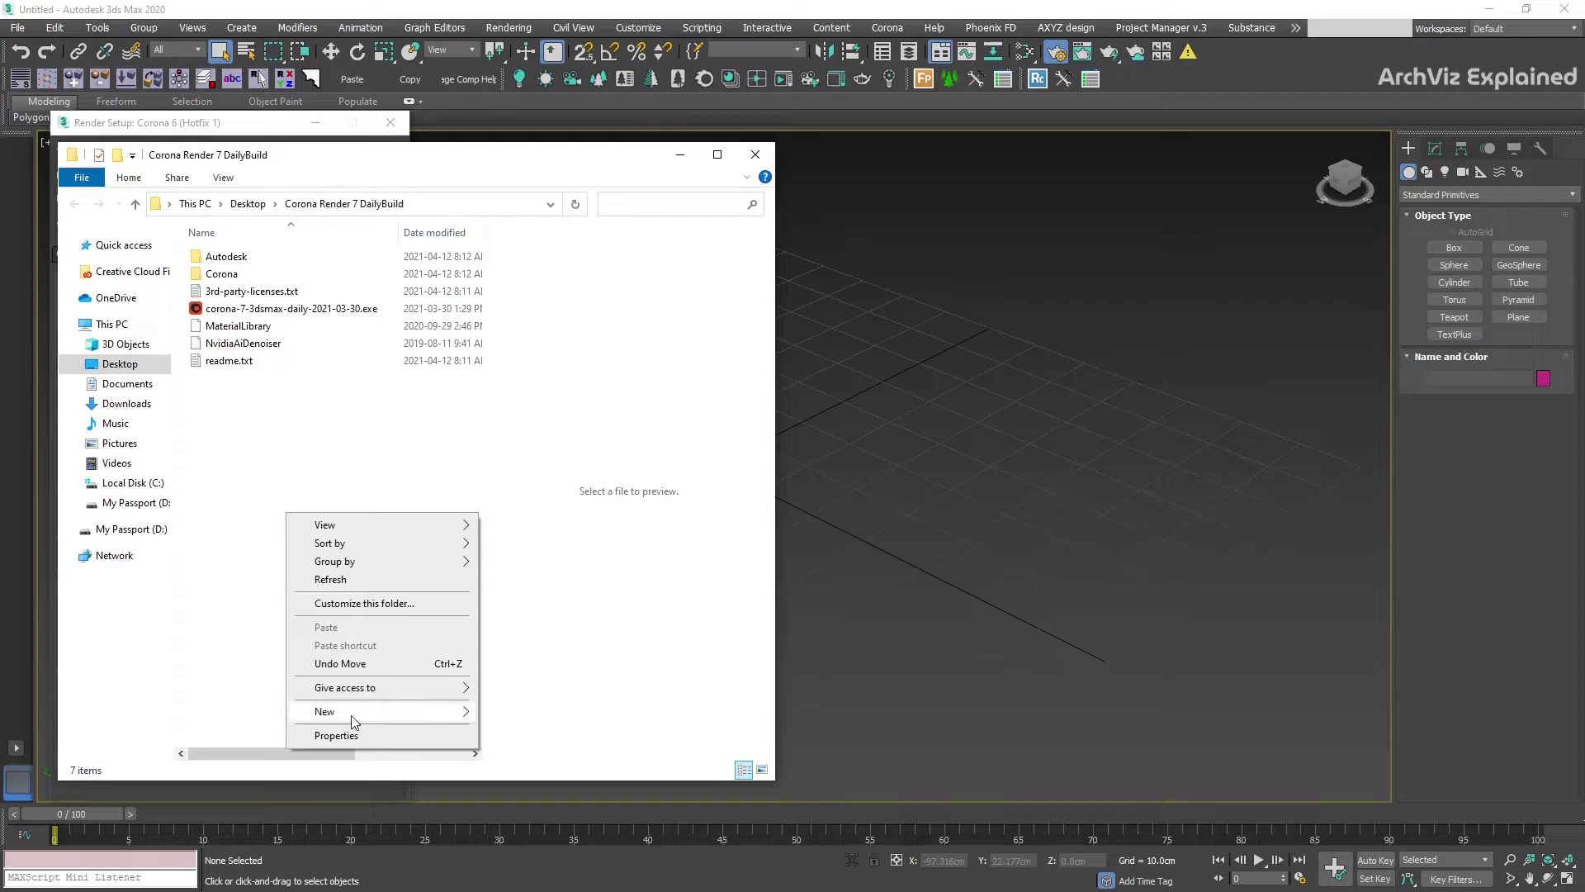
pyautogui.moveTo(351, 712)
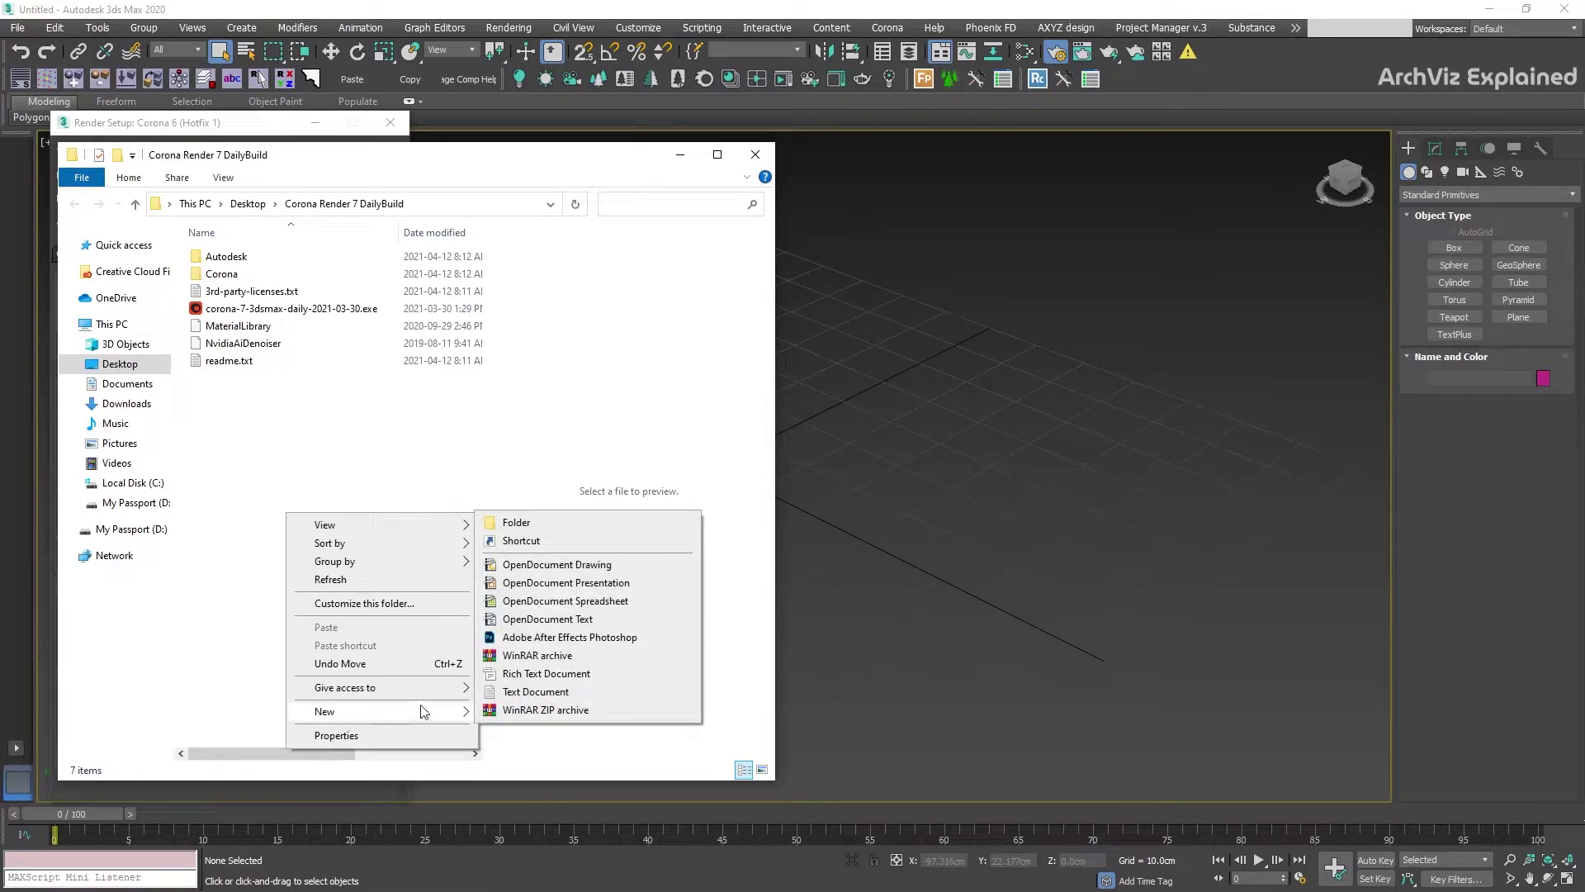
pyautogui.click(534, 692)
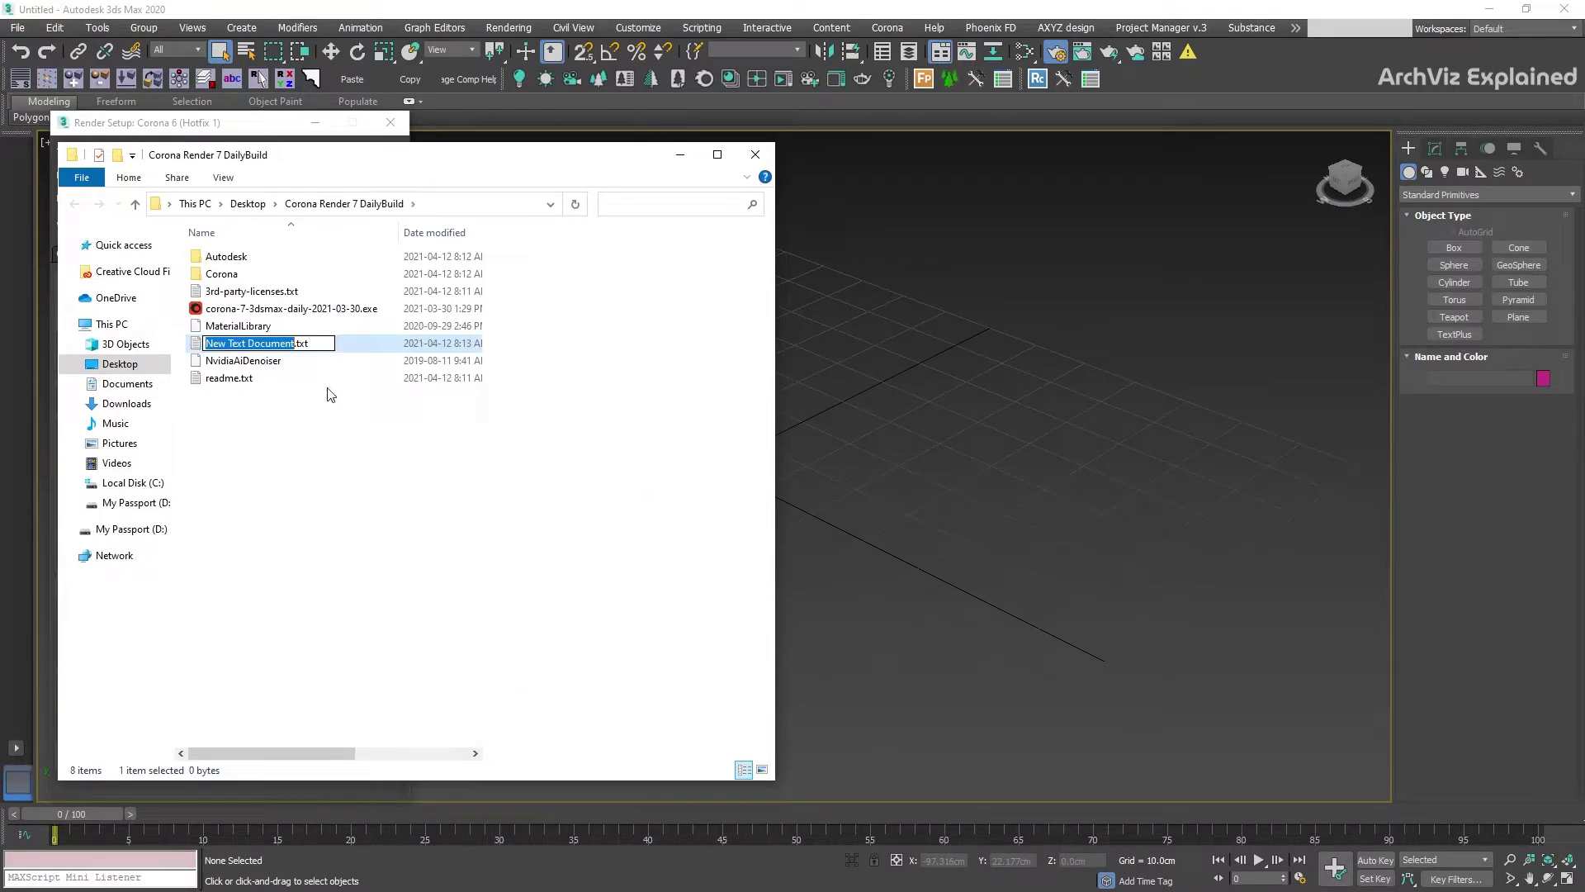
# Rename the new document to Corona7Start.bat, accepting the extension change.
pyautogui.press('End')
pyautogui.press('BackSpace')
pyautogui.press('BackSpace')
pyautogui.write('bat')
pyautogui.press('Return')
pyautogui.press('Return')
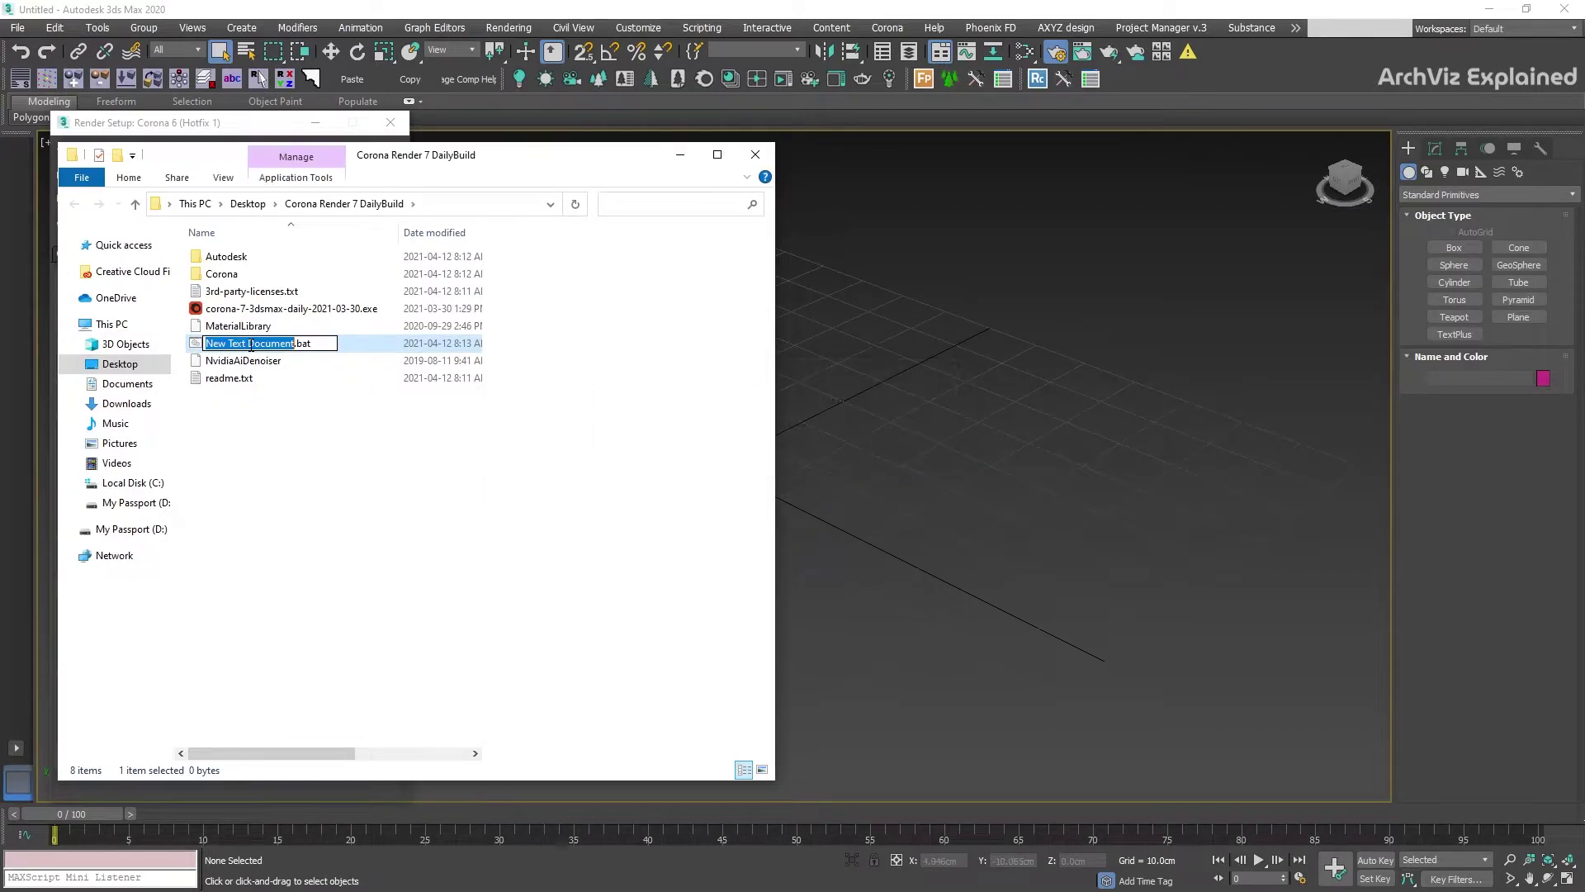
pyautogui.press('F2')
pyautogui.write('Cor')
pyautogui.write('ona7Start')
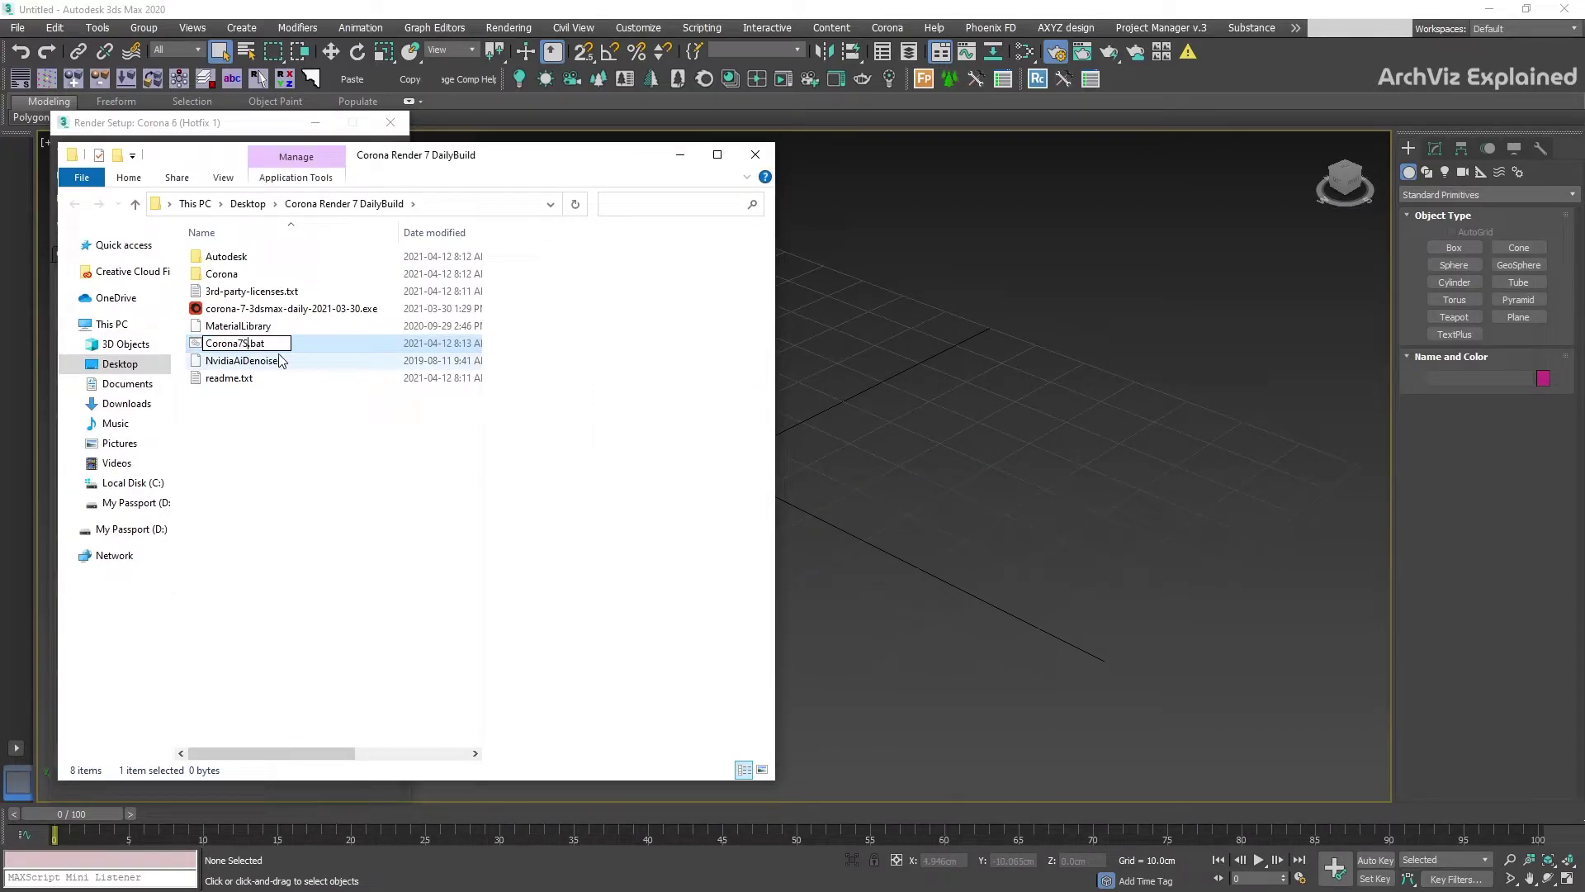
pyautogui.press('Return')
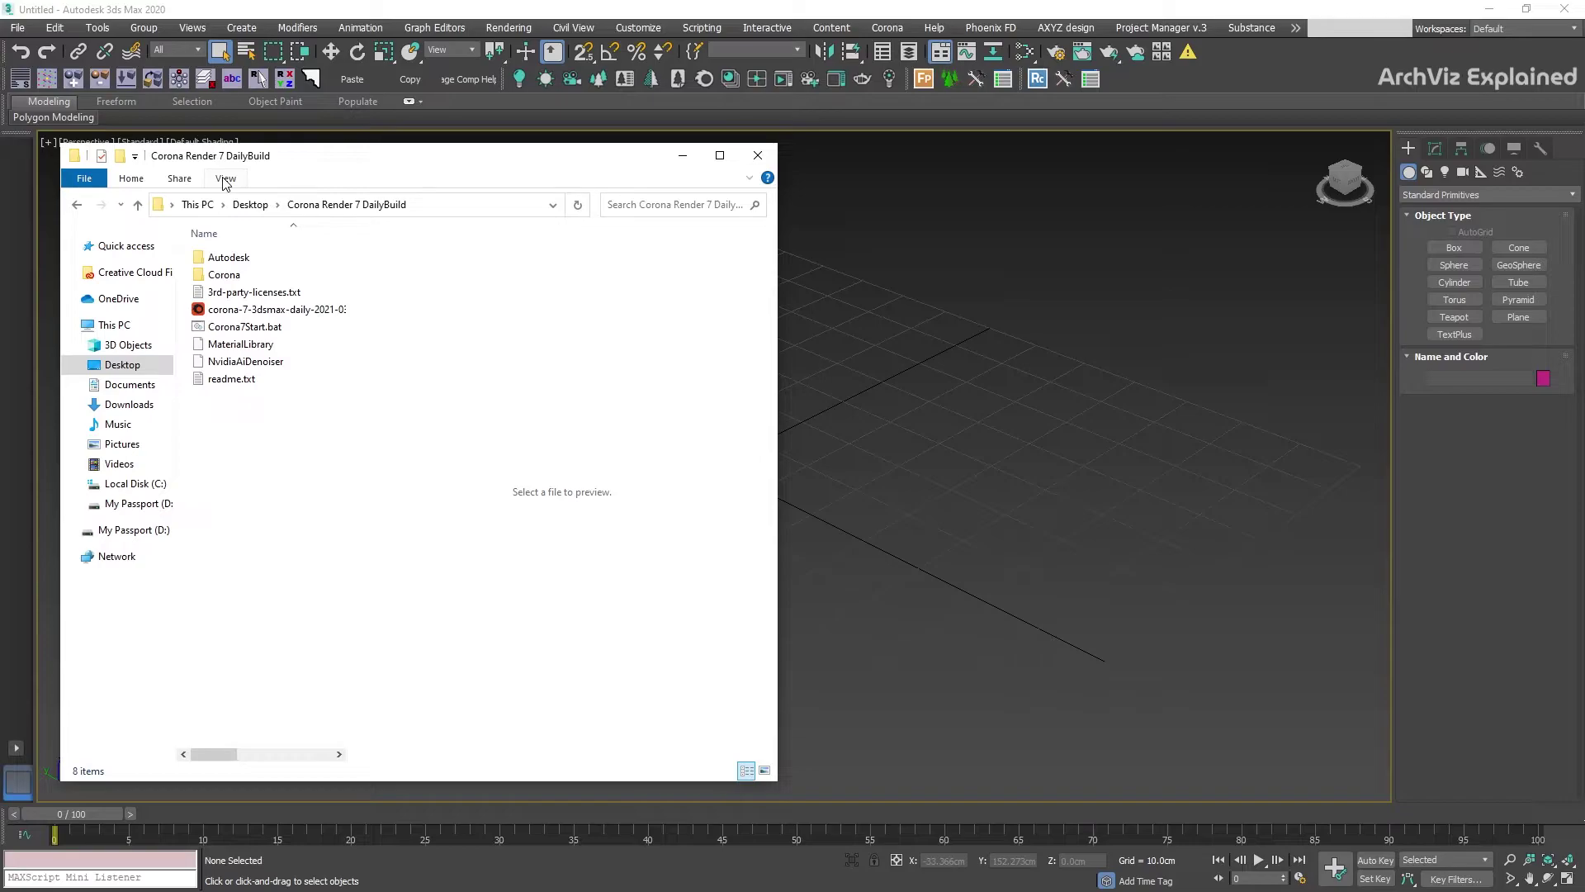
# Enable 'Show hidden files, folders, and drives' in Folder Options and apply it.
pyautogui.click(224, 182)
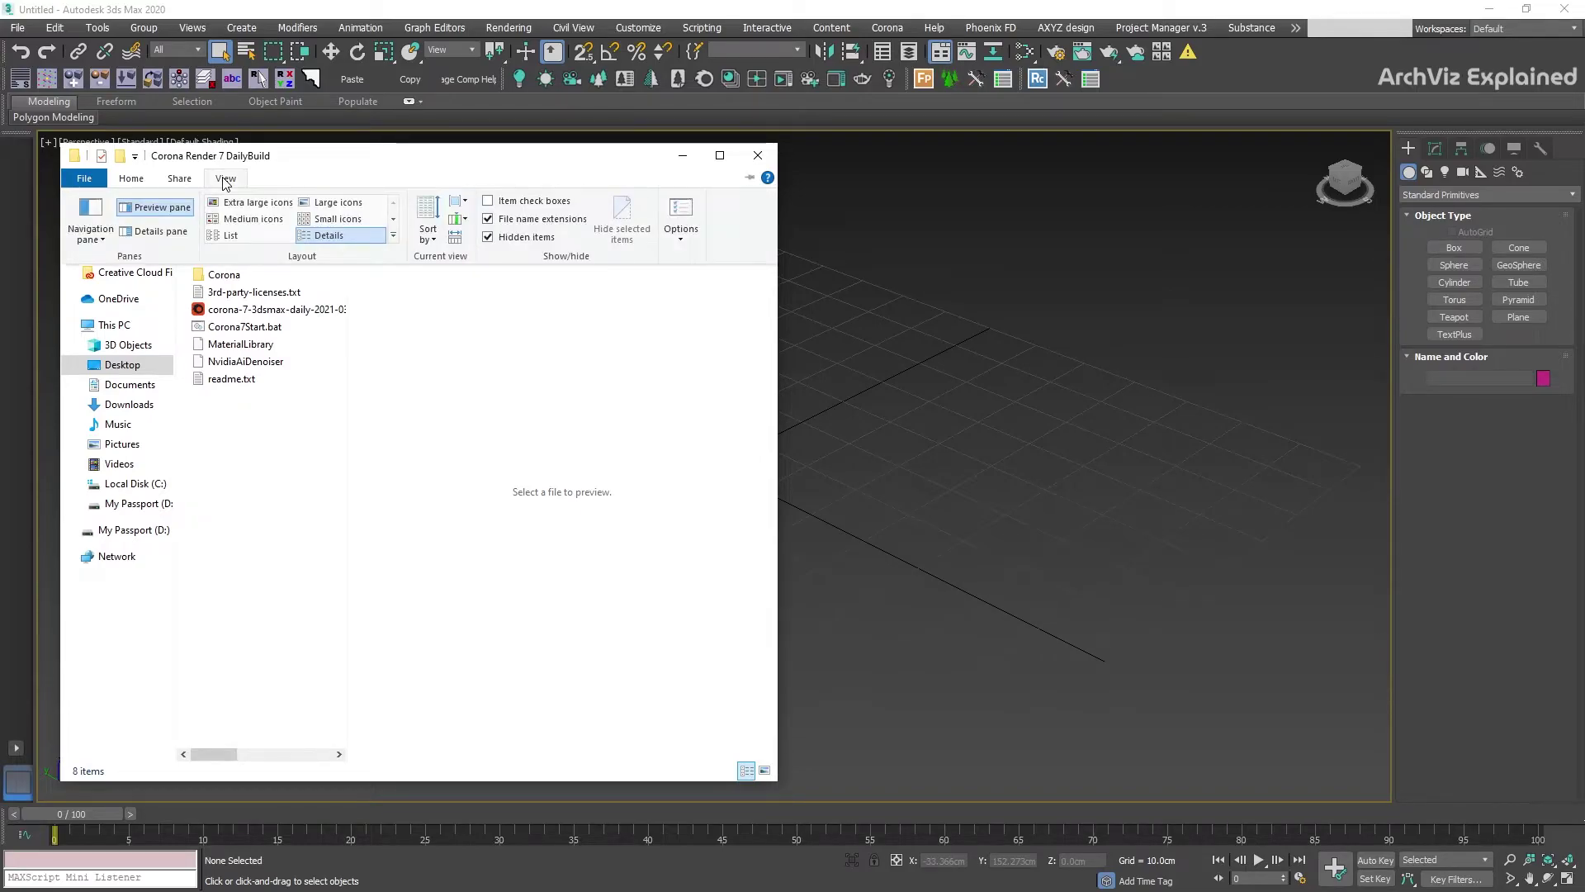
pyautogui.click(676, 213)
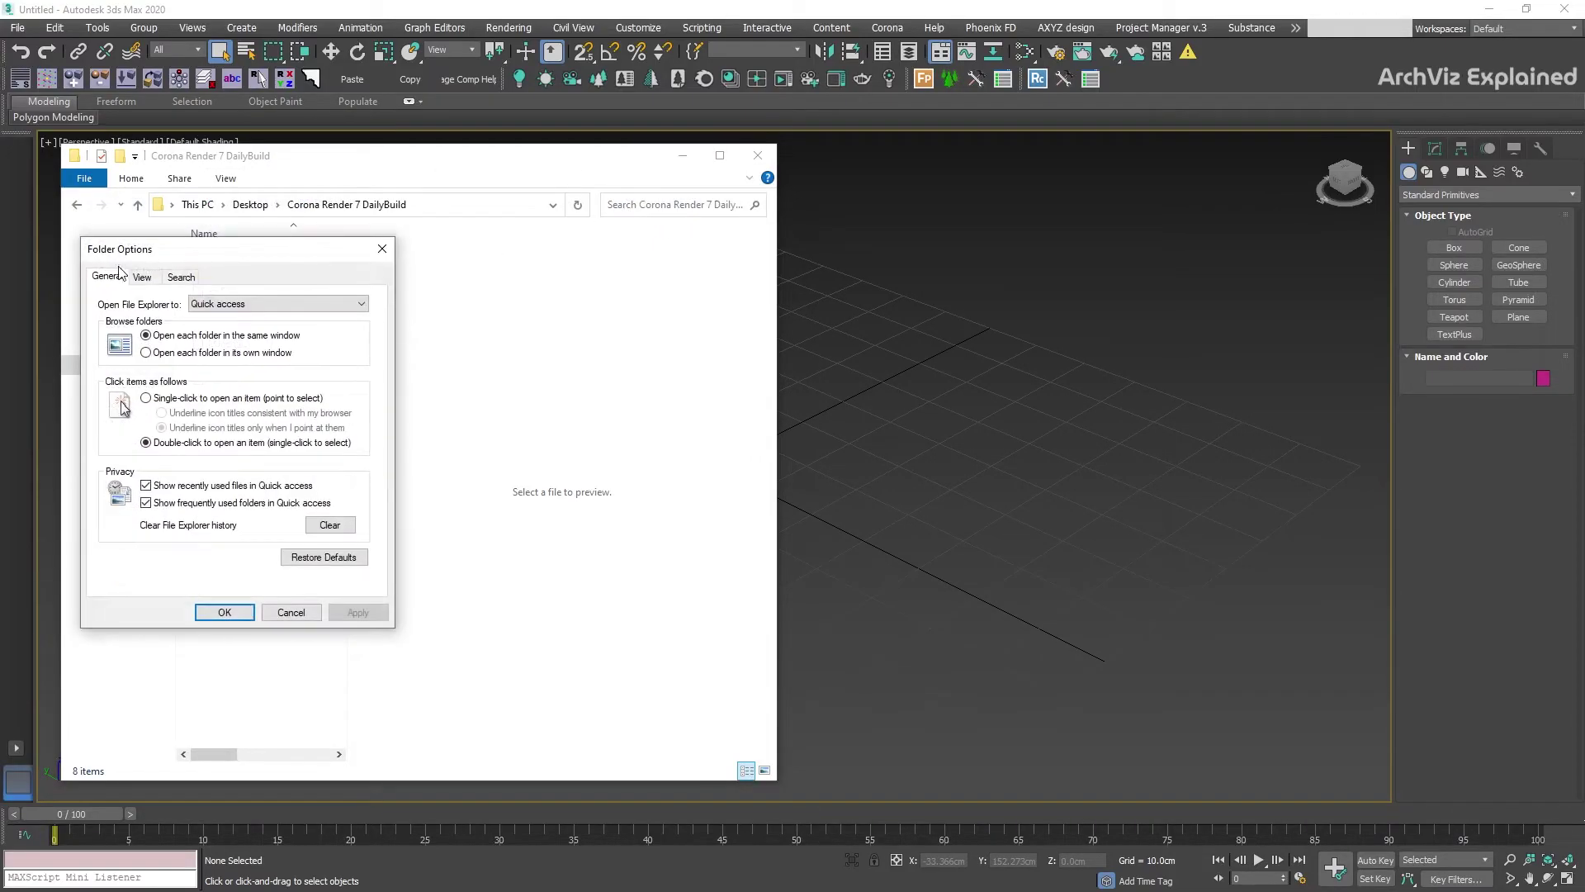
pyautogui.click(141, 279)
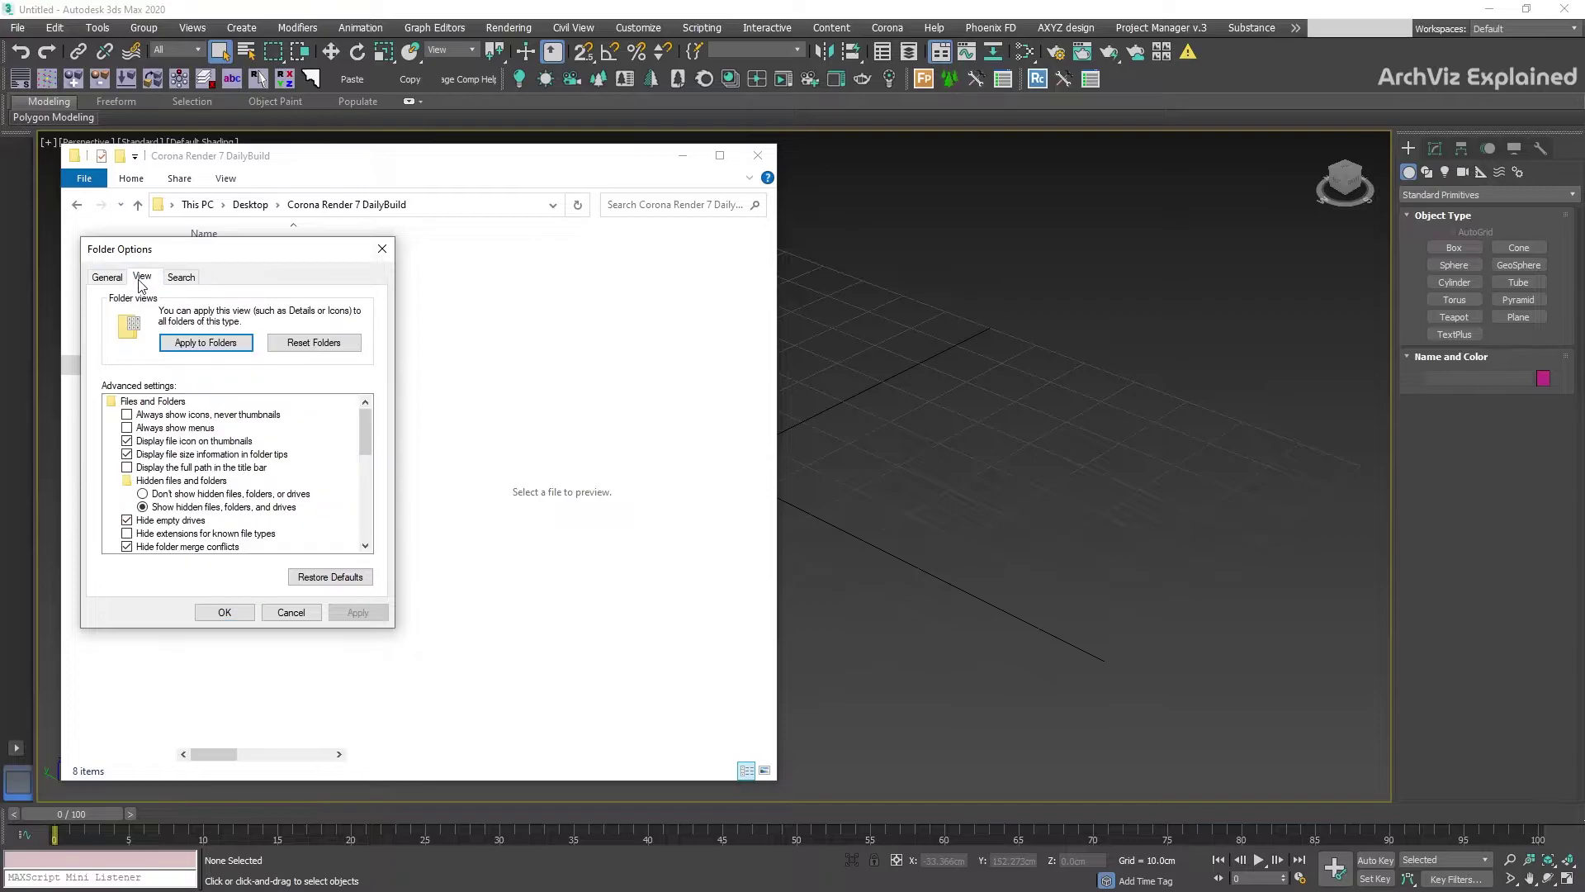
pyautogui.click(176, 507)
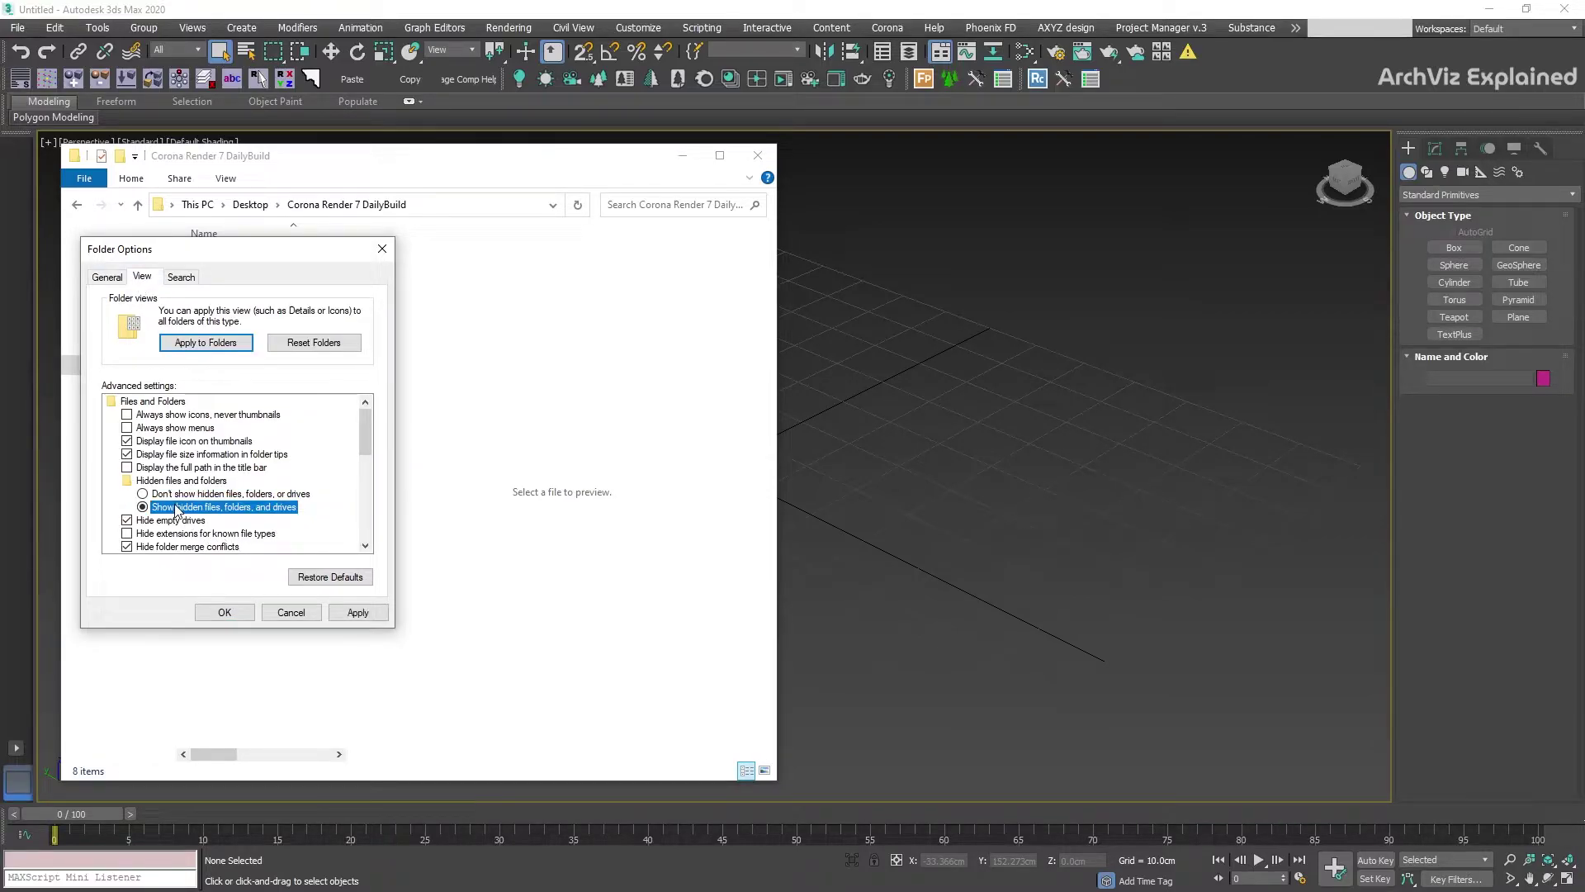
pyautogui.click(356, 612)
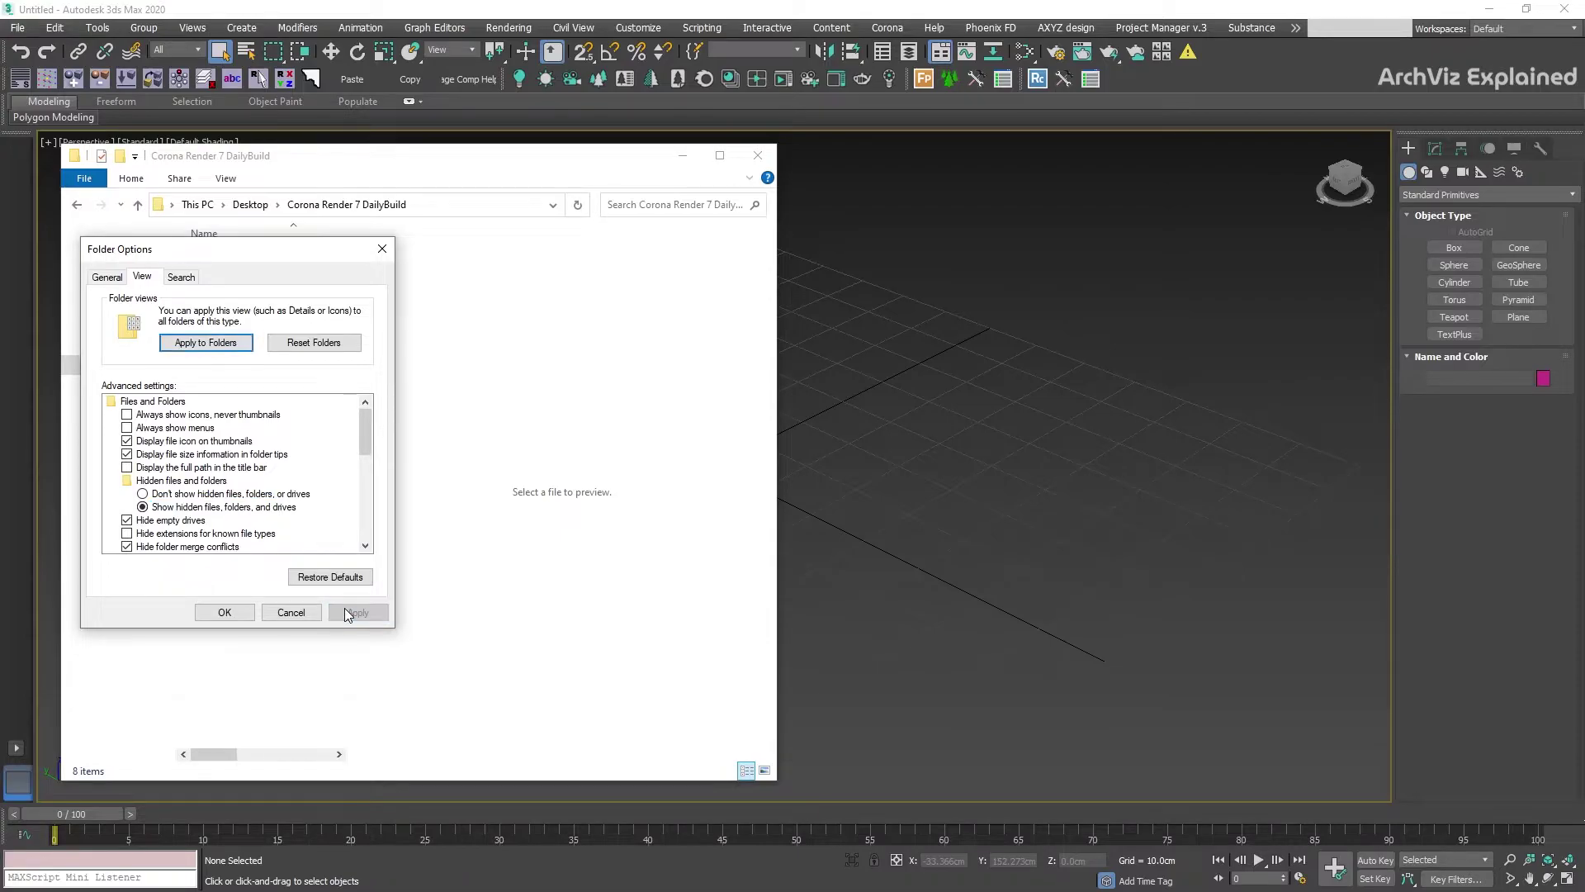
# Close Folder Options, open Corona7Start.bat in Notepad and paste the prepared launch command.
pyautogui.click(224, 611)
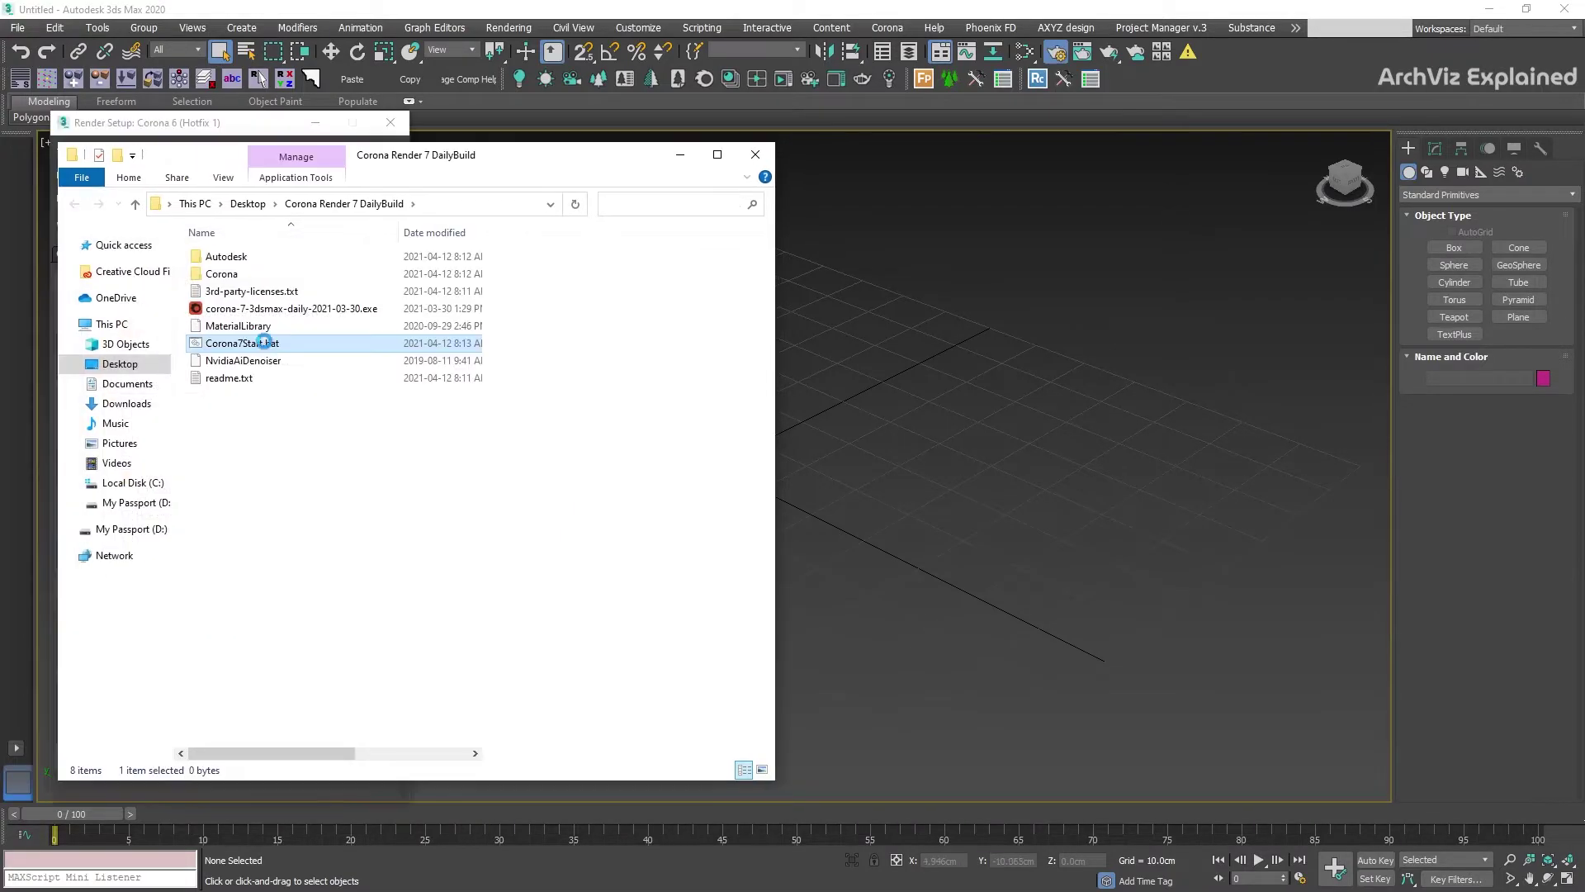
pyautogui.rightClick(265, 345)
pyautogui.click(302, 373)
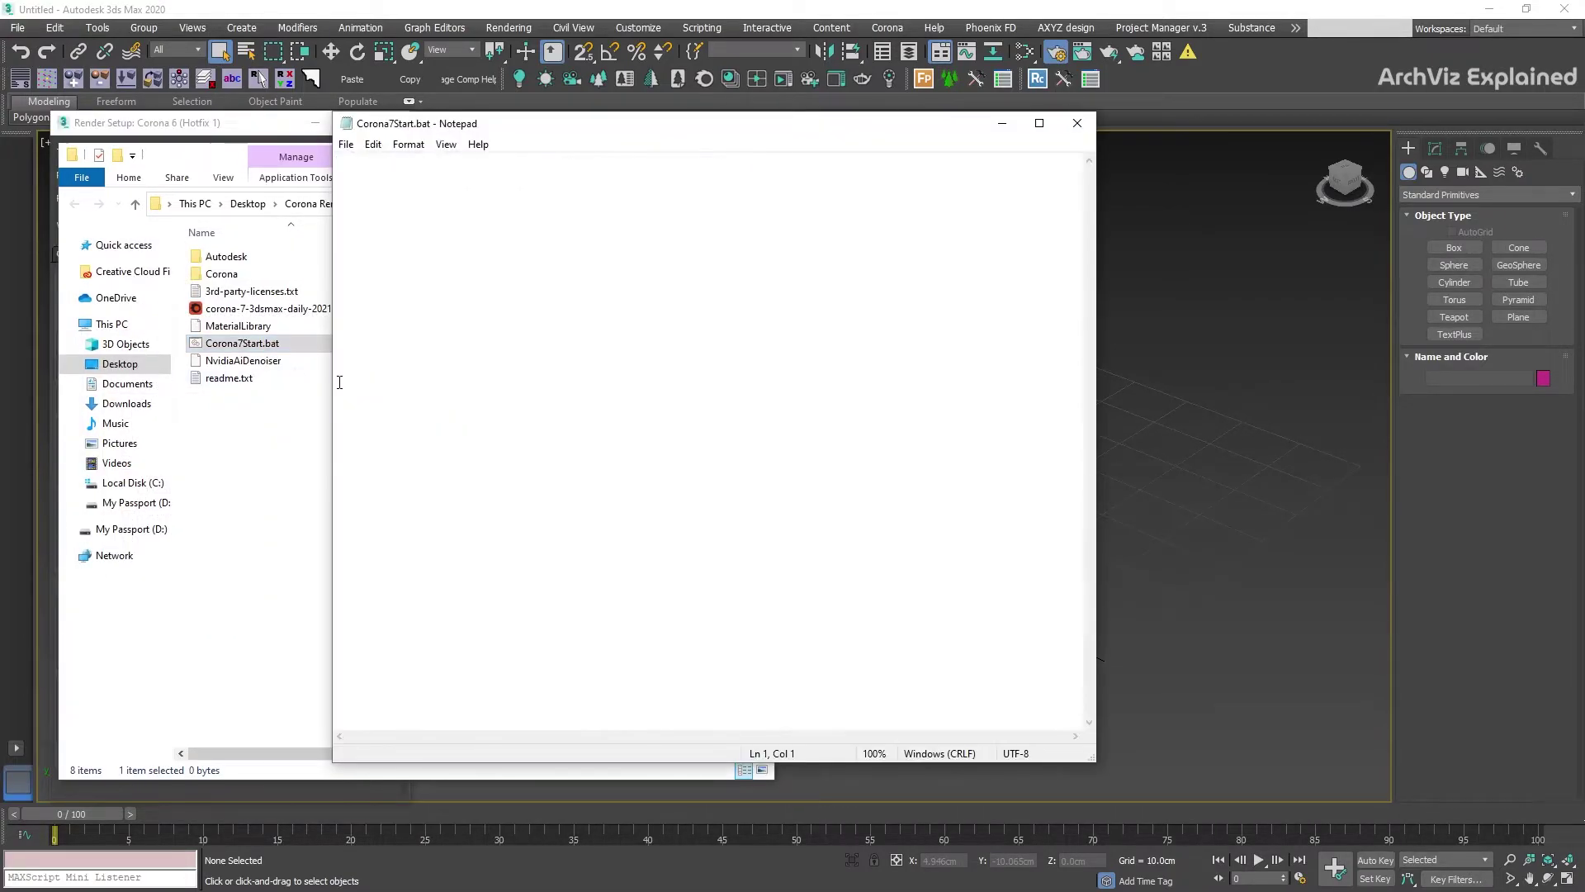
pyautogui.hotkey('ctrl', 'v')
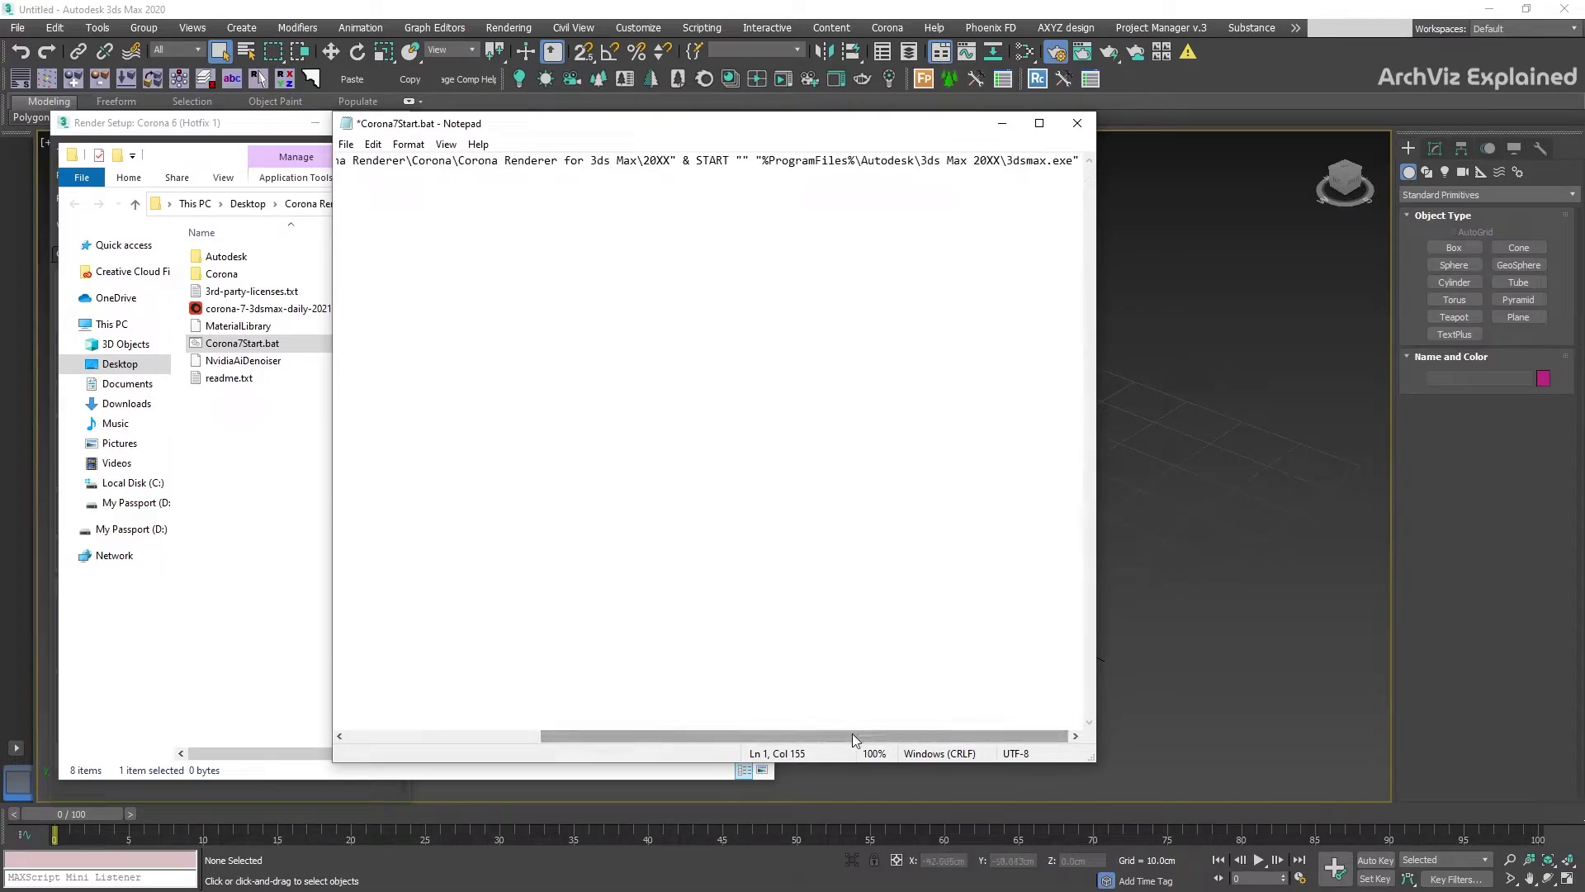
pyautogui.moveTo(1090, 755); pyautogui.dragTo(1555, 824)
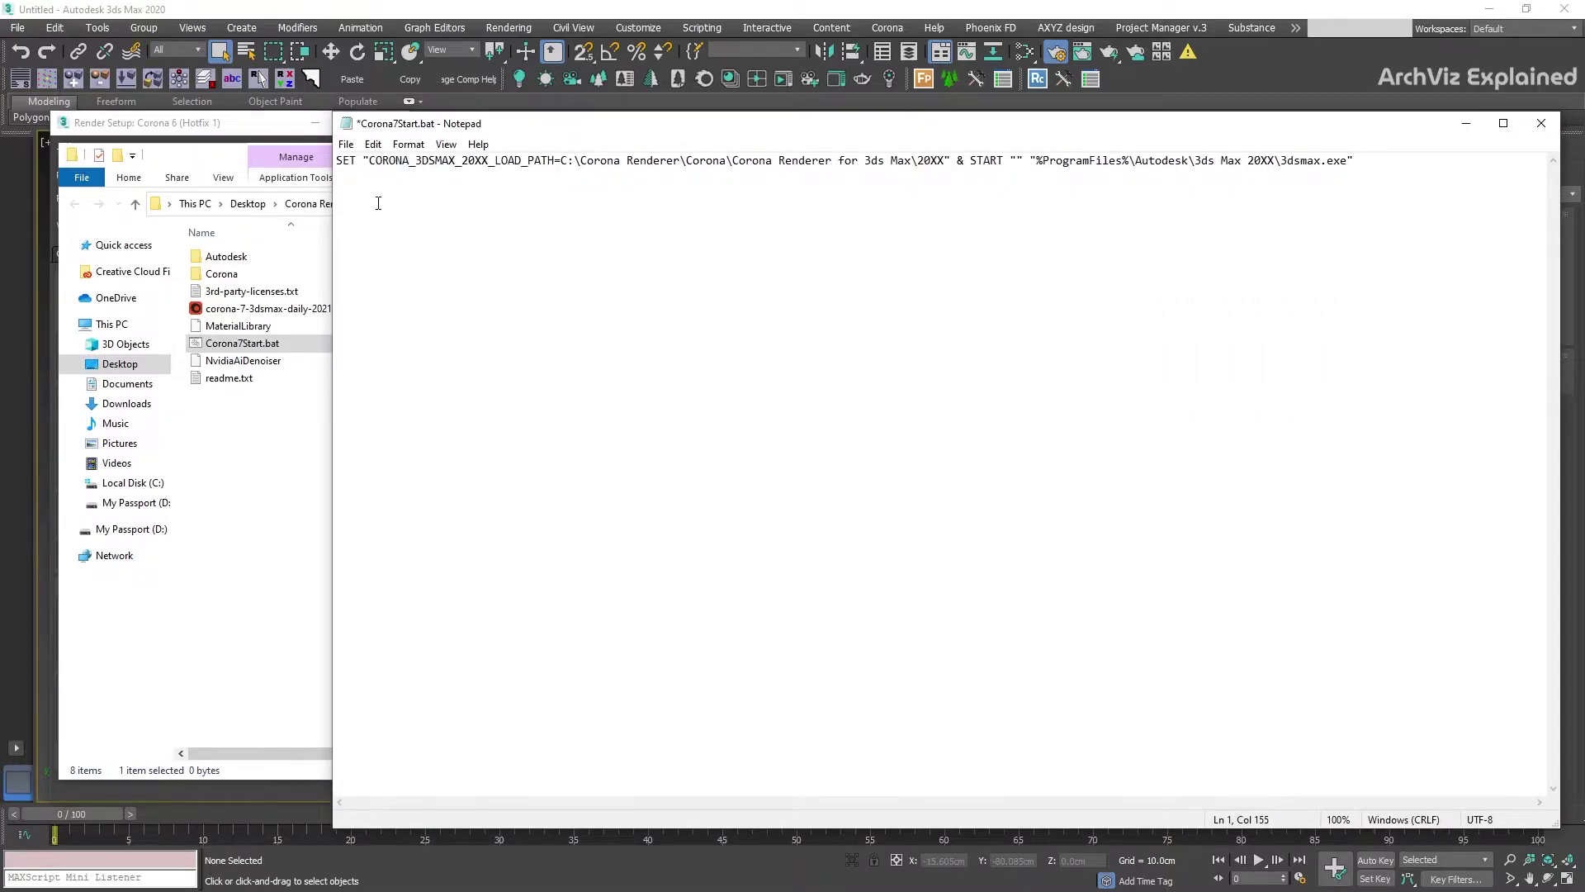
# Change CORONA_3DSMAX_20XX to CORONA_3DSMAX_2020 and select the old plugin folder path.
pyautogui.moveTo(364, 160); pyautogui.dragTo(490, 162)
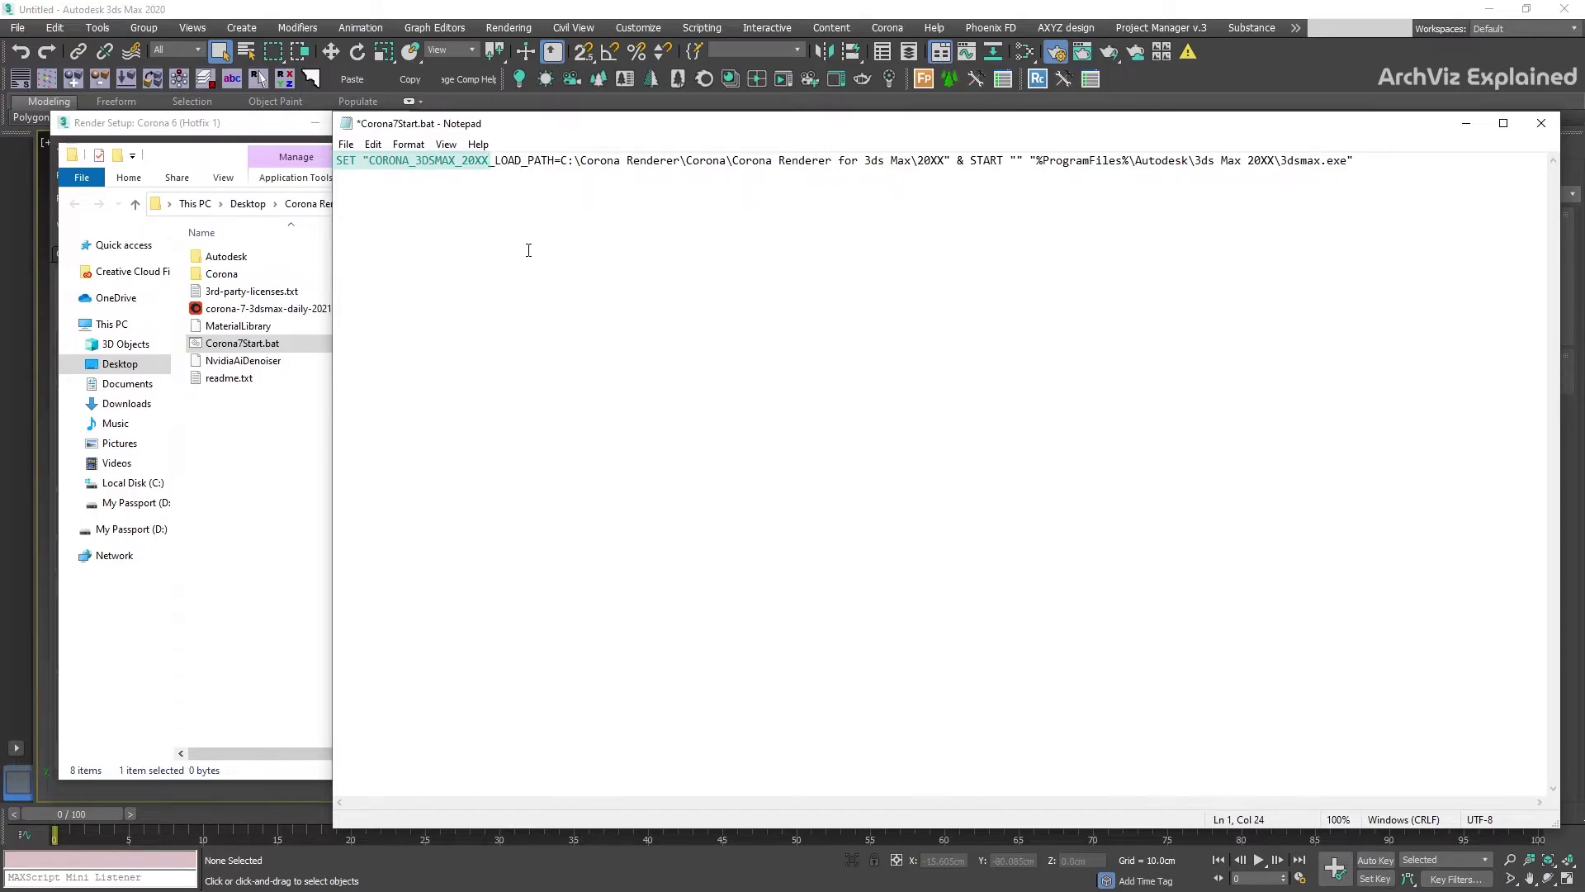
pyautogui.press('BackSpace')
pyautogui.press('BackSpace')
pyautogui.write('20')
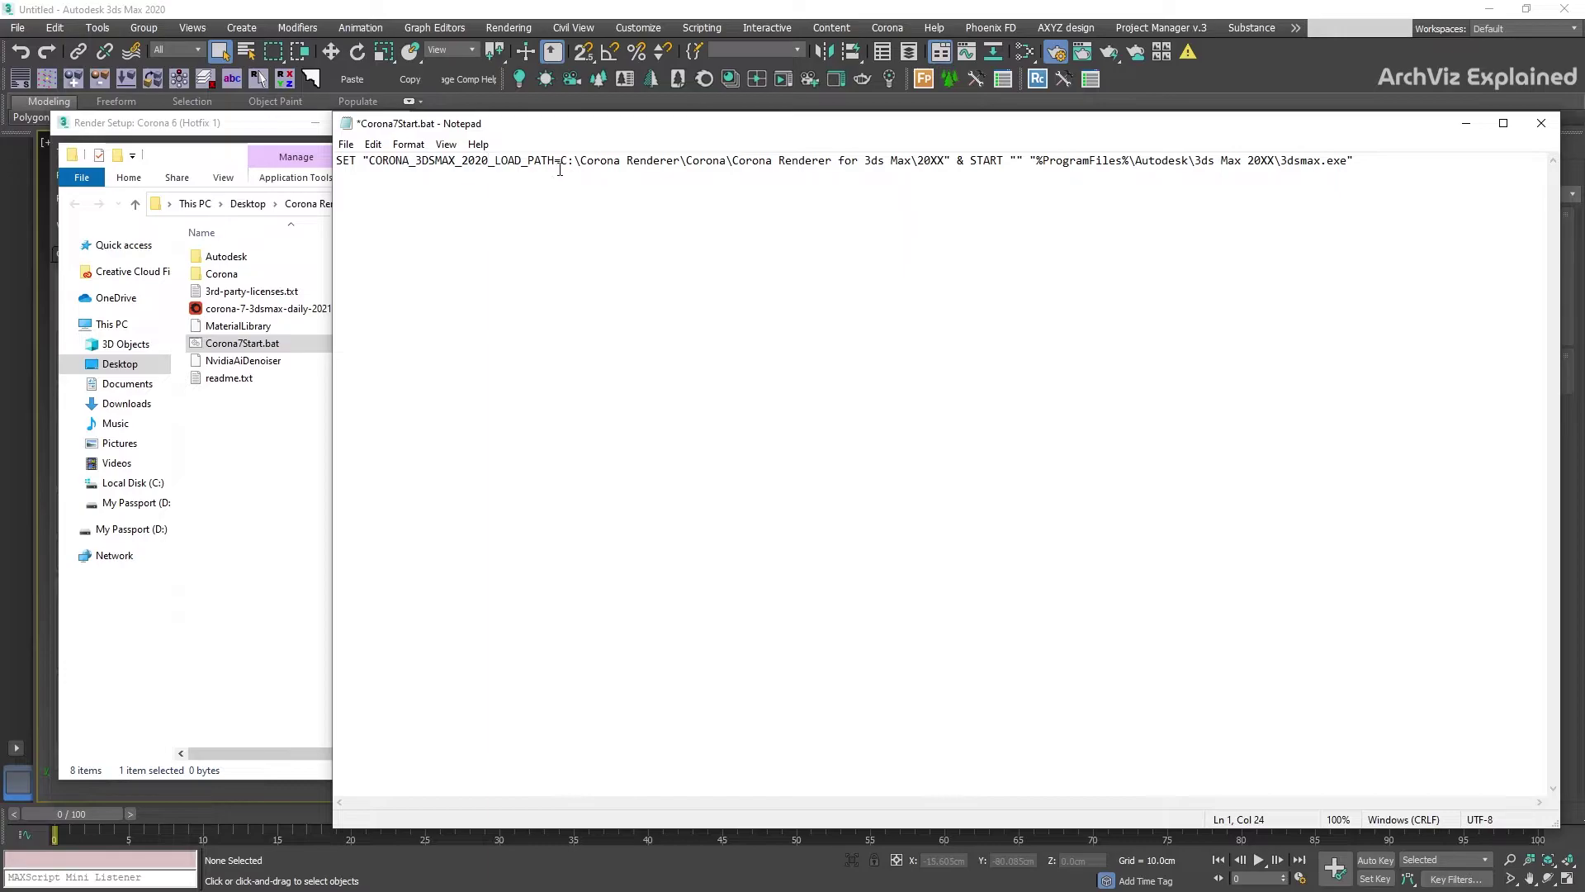
pyautogui.moveTo(910, 160); pyautogui.dragTo(706, 160)
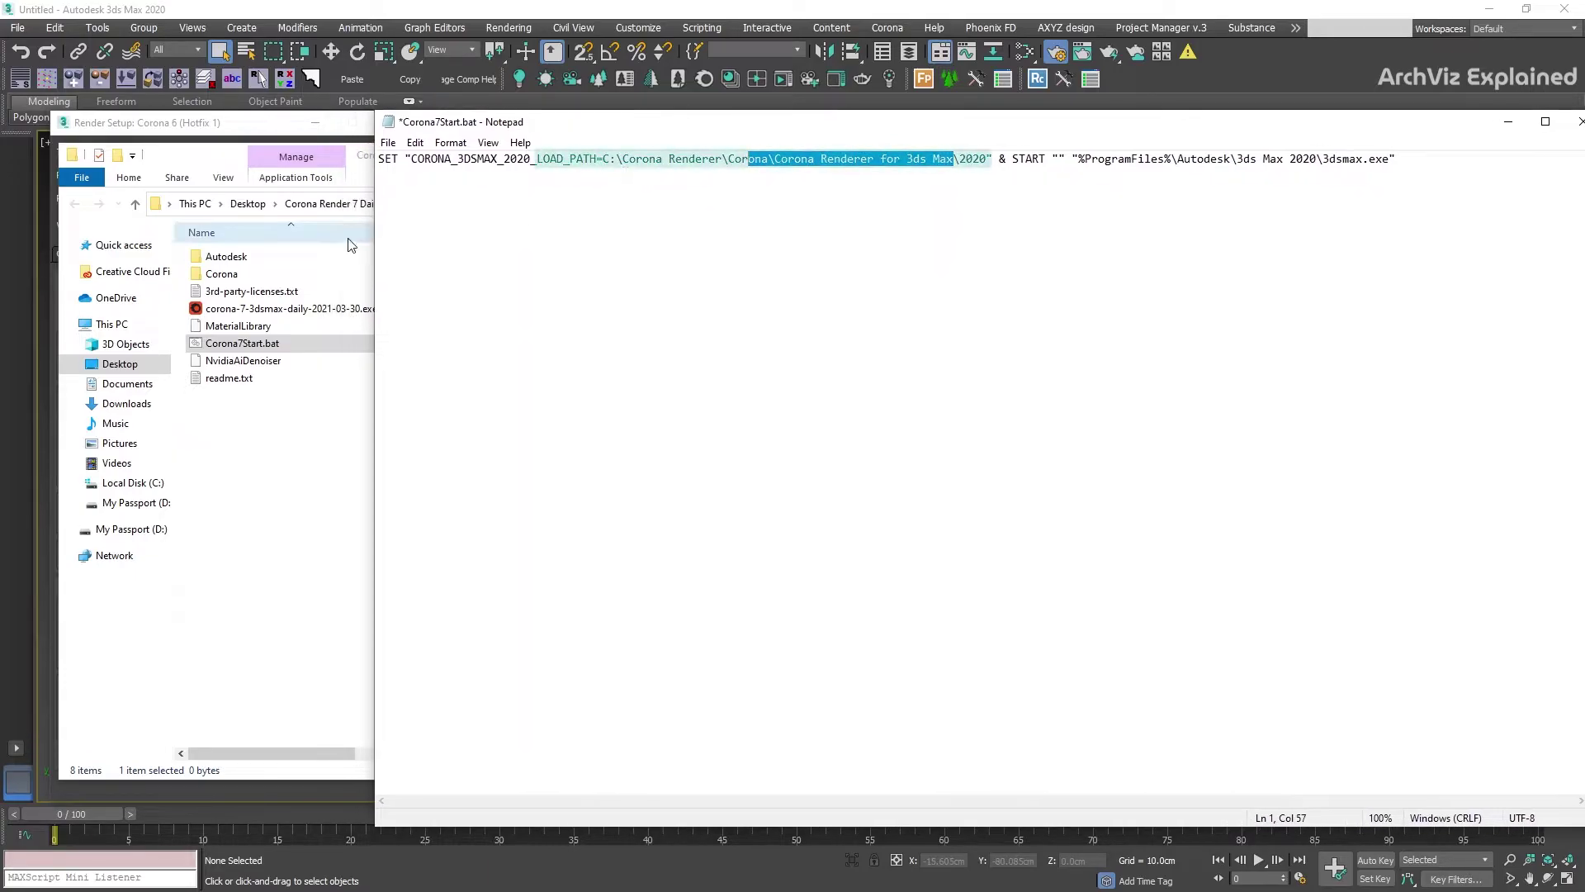
# Copy the path of the DailyBuild's Corona Renderer for 3ds Max\2020 folder and select Notepad's old load path.
pyautogui.click(231, 277)
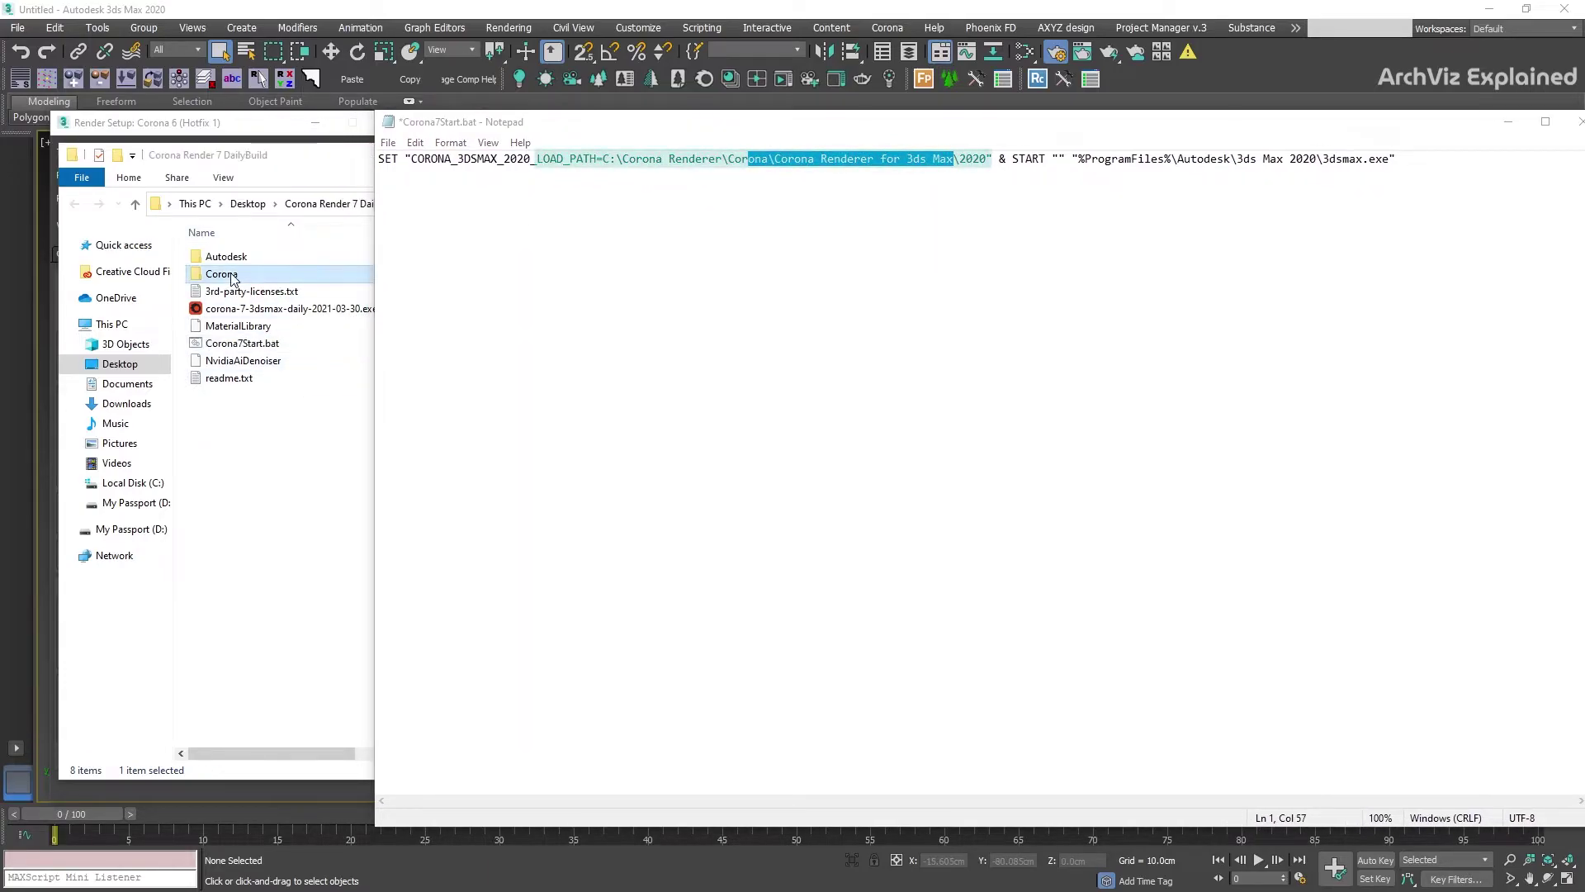
pyautogui.doubleClick(232, 276)
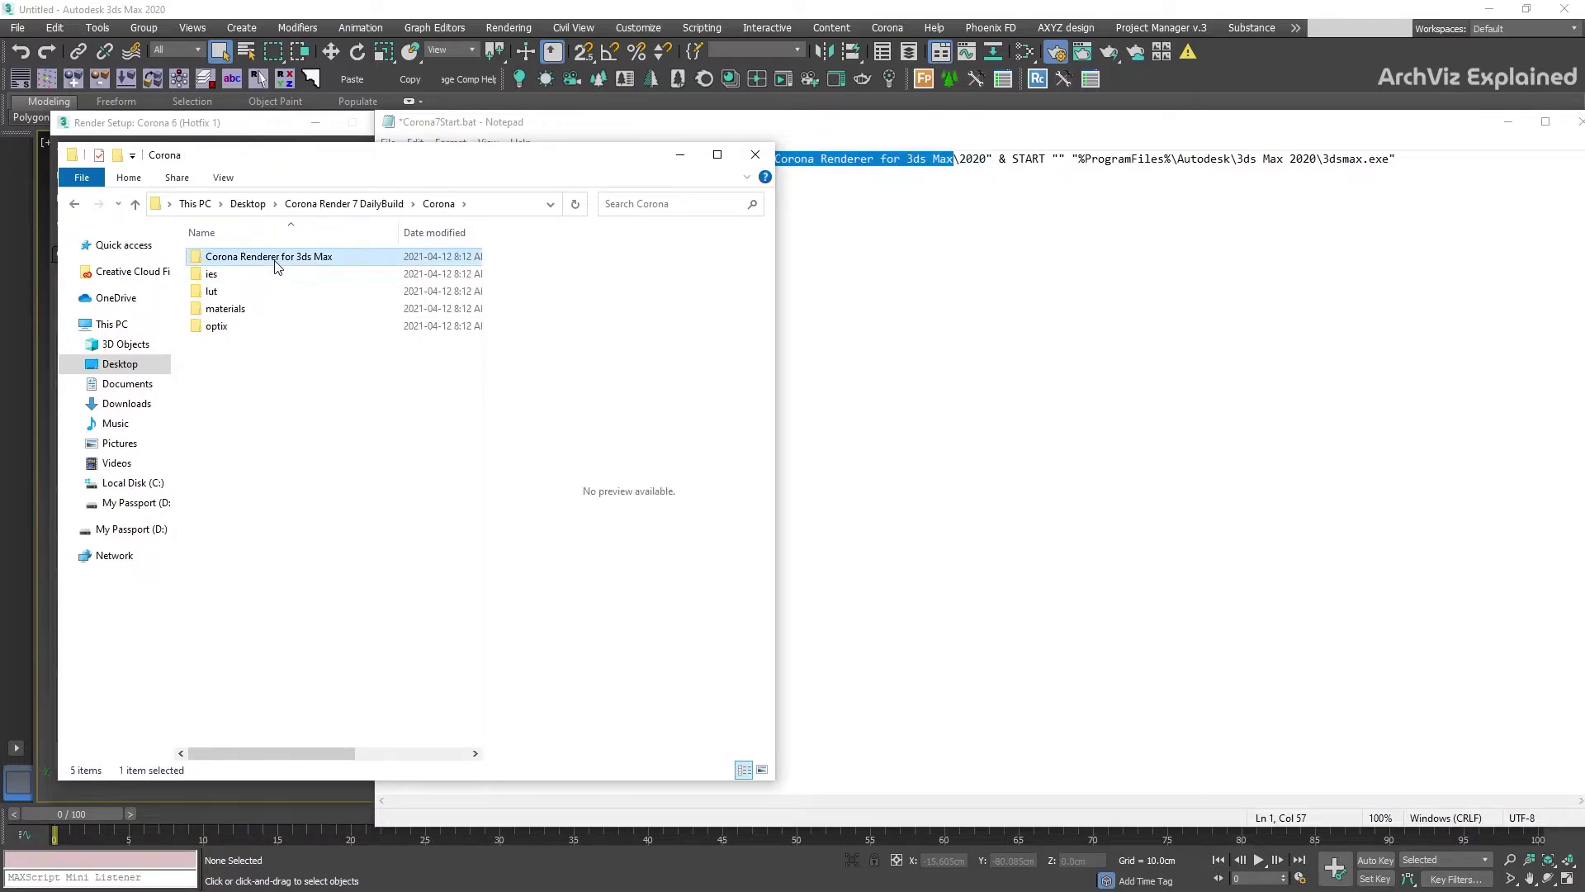
pyautogui.doubleClick(264, 258)
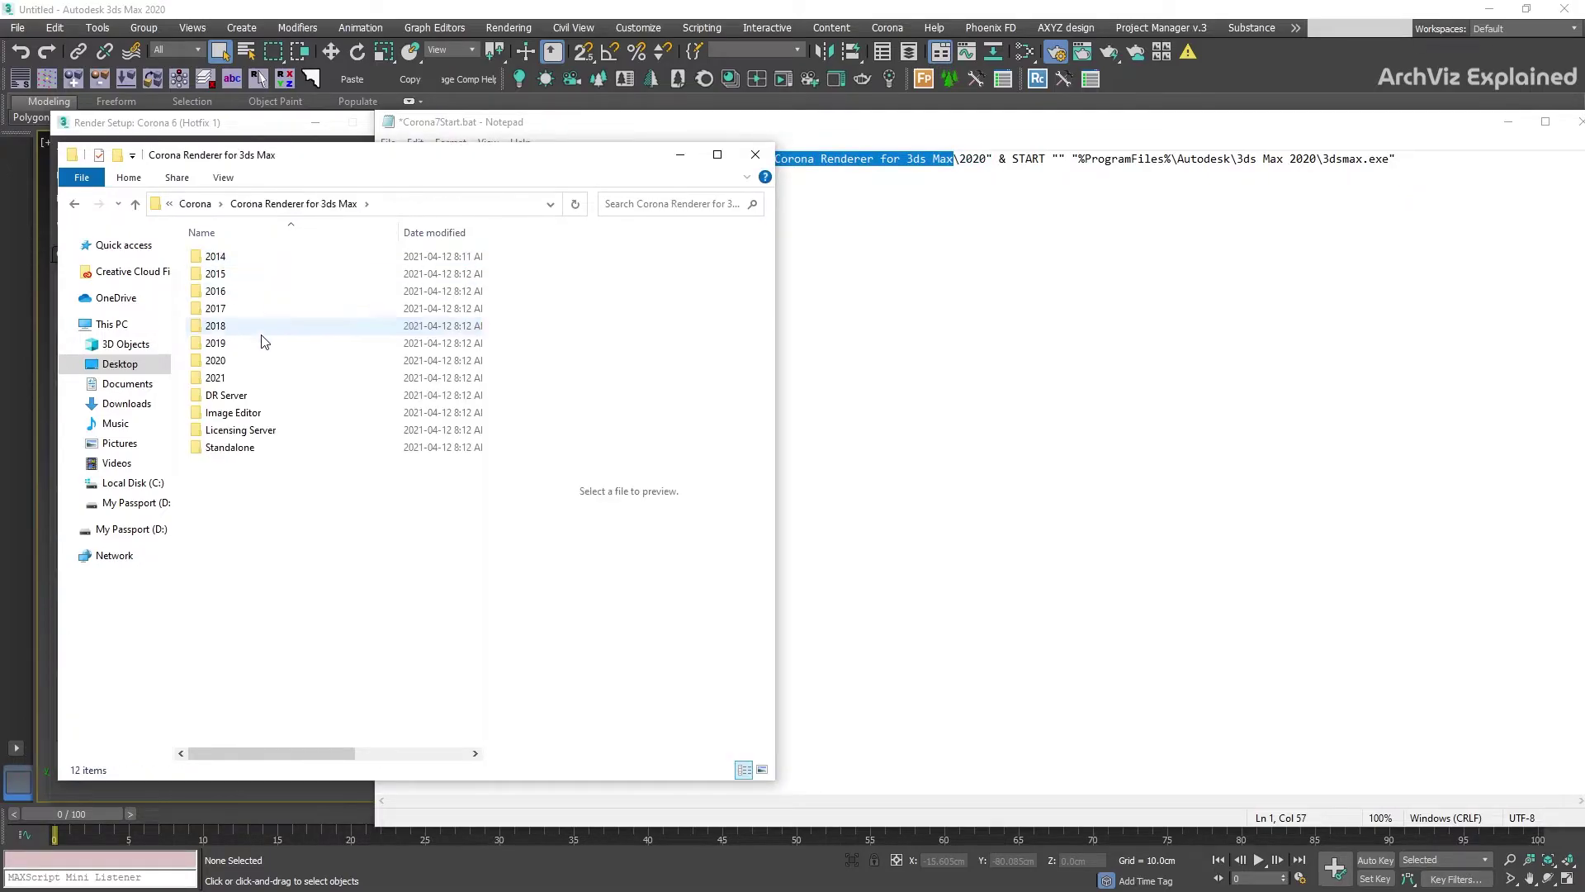
pyautogui.doubleClick(219, 363)
pyautogui.click(445, 203)
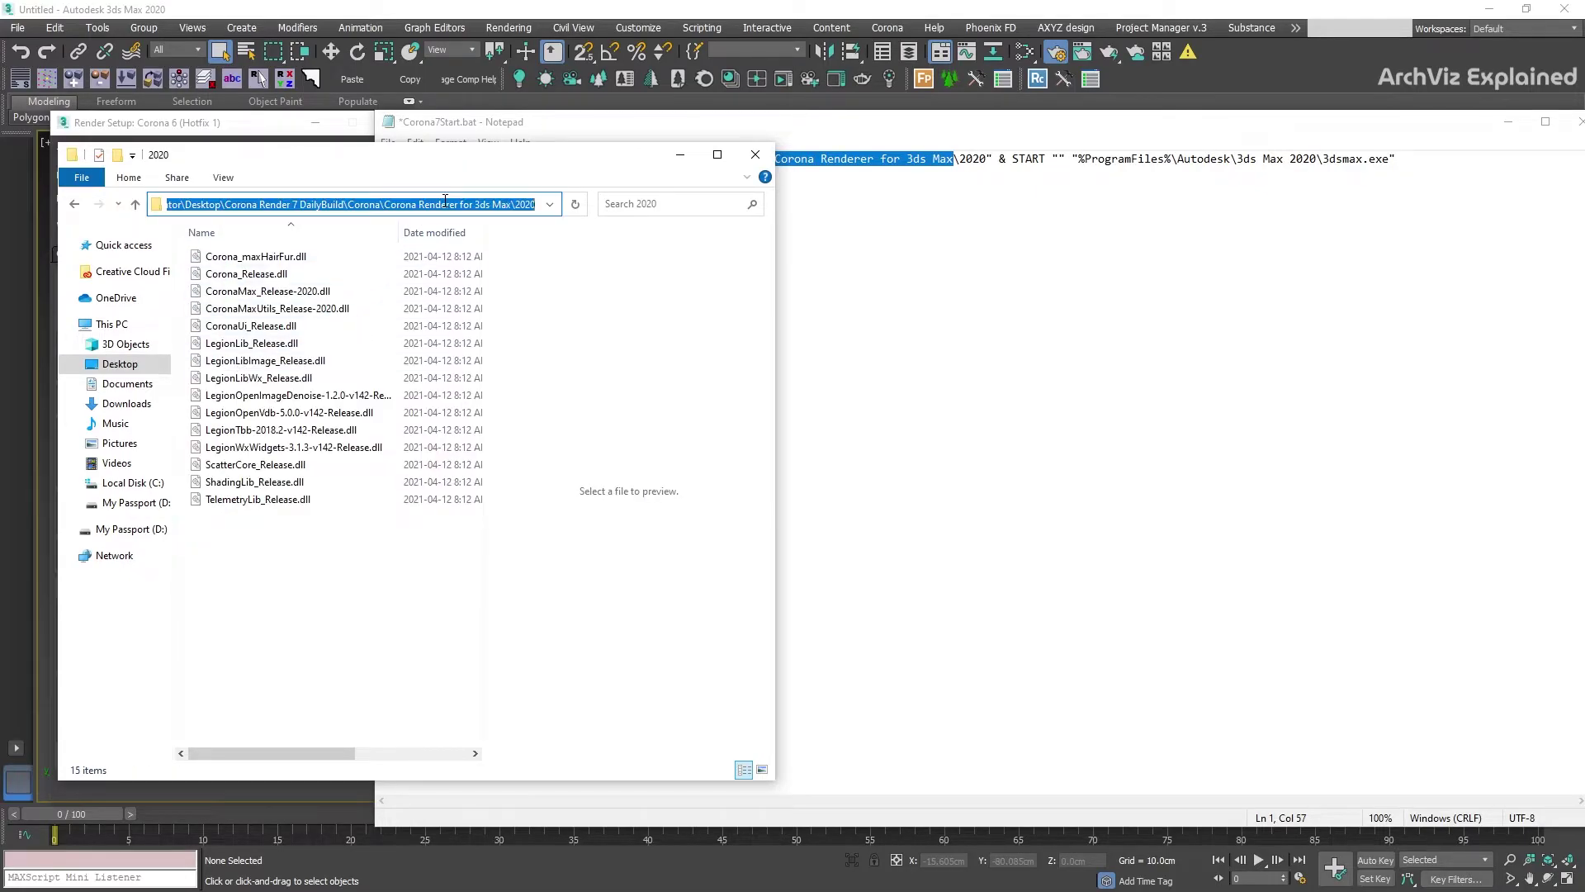
pyautogui.hotkey('ctrl', 'c')
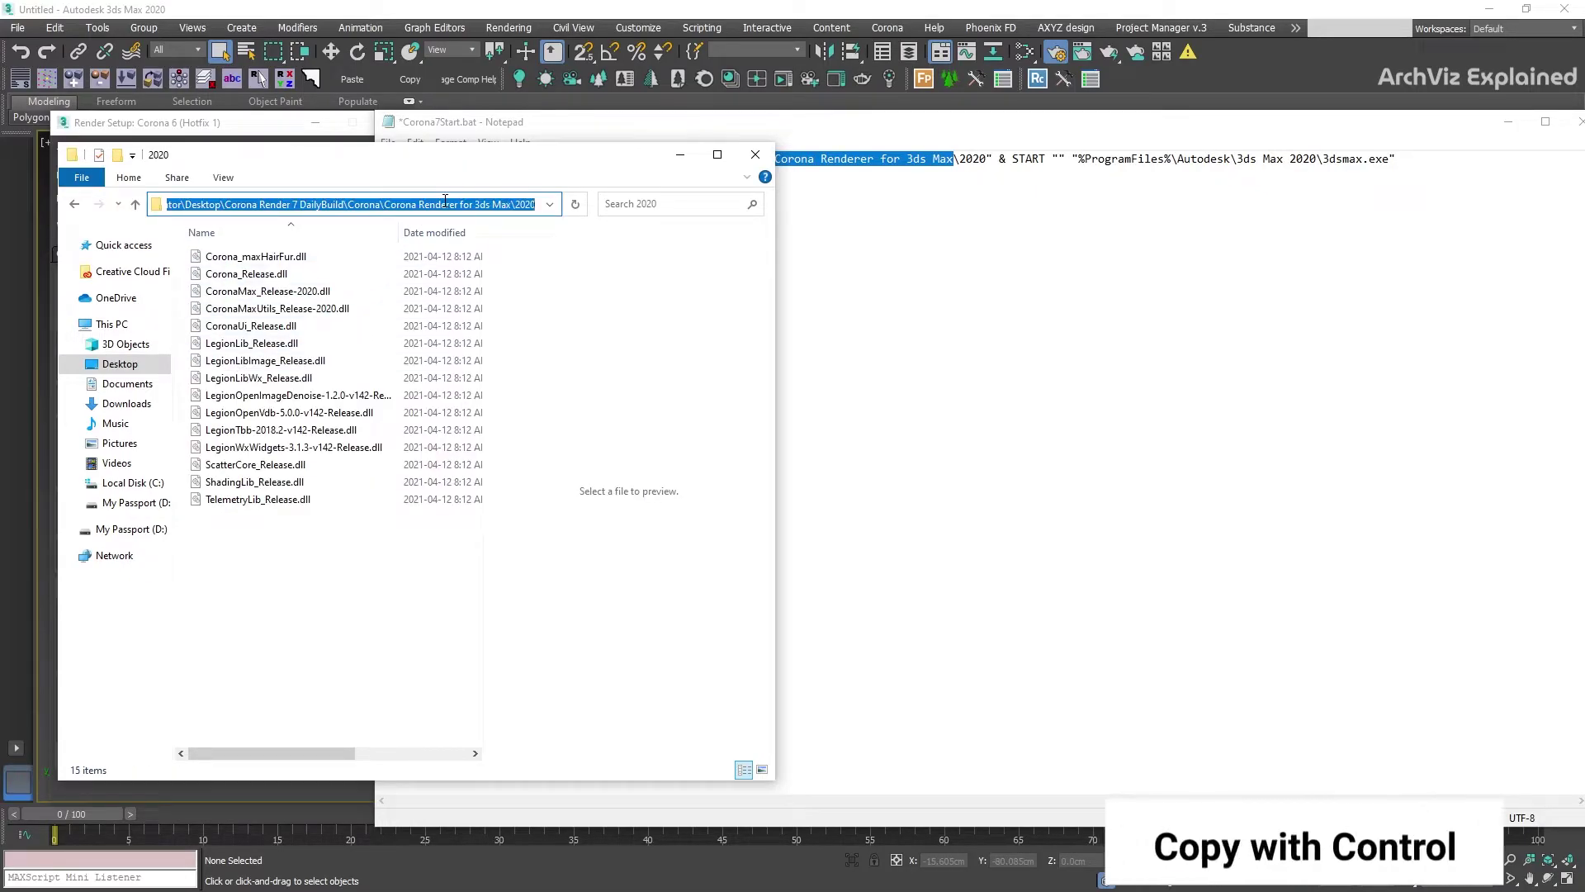
pyautogui.click(921, 364)
pyautogui.moveTo(986, 159); pyautogui.dragTo(612, 190)
# Paste the 2020 plugin folder path as the load path and verify the 3dsmax.exe path reads 2020.
pyautogui.hotkey('ctrl', 'v')
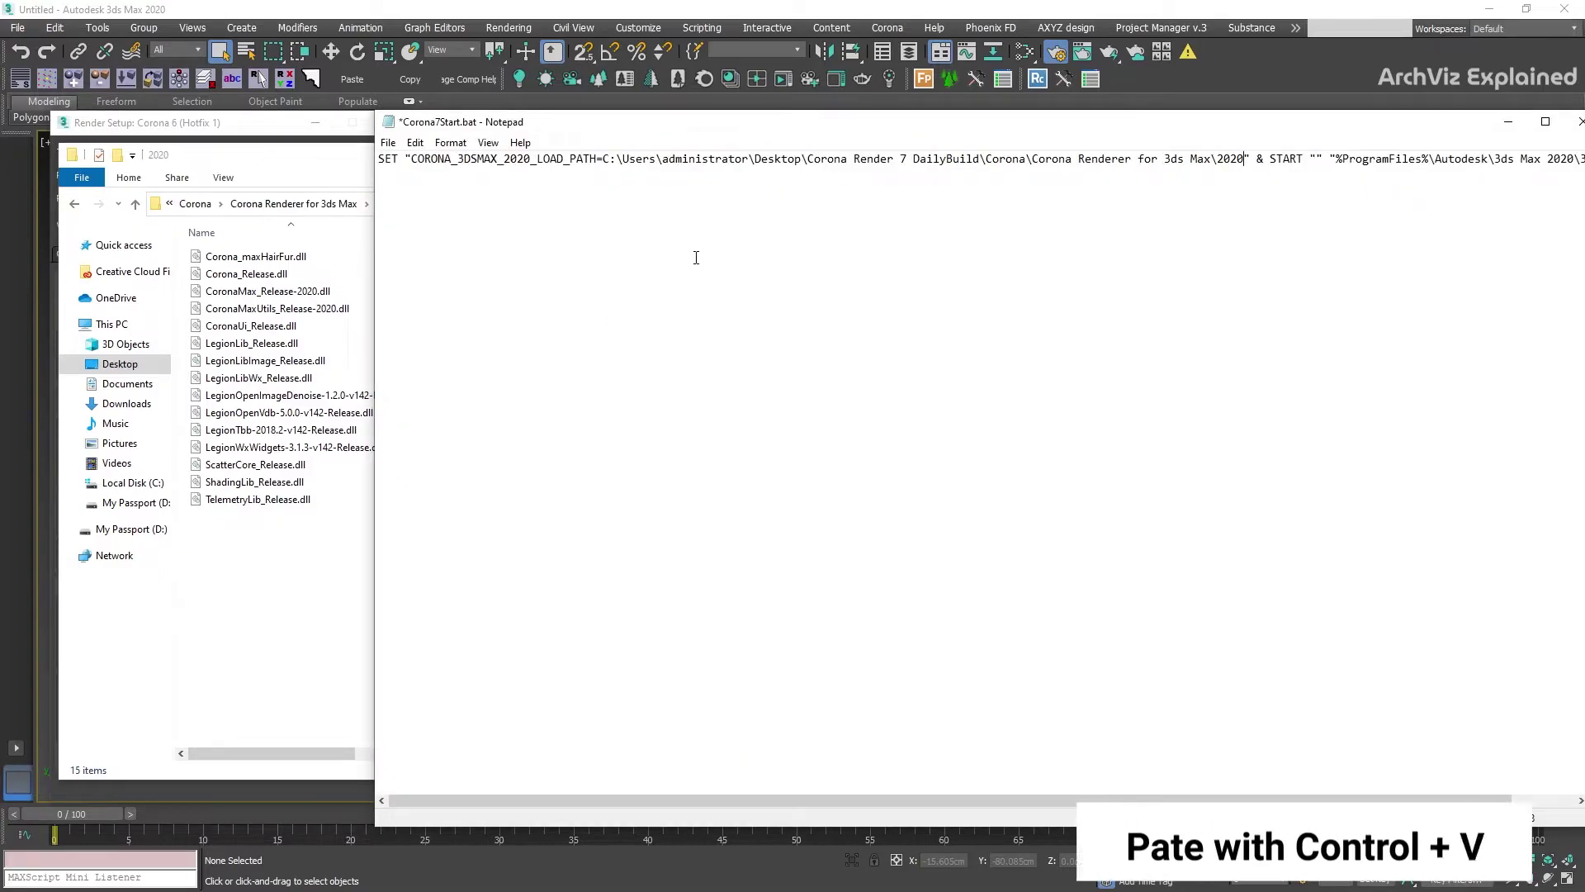
pyautogui.moveTo(852, 124); pyautogui.dragTo(645, 111)
pyautogui.moveTo(1304, 148); pyautogui.dragTo(1273, 157)
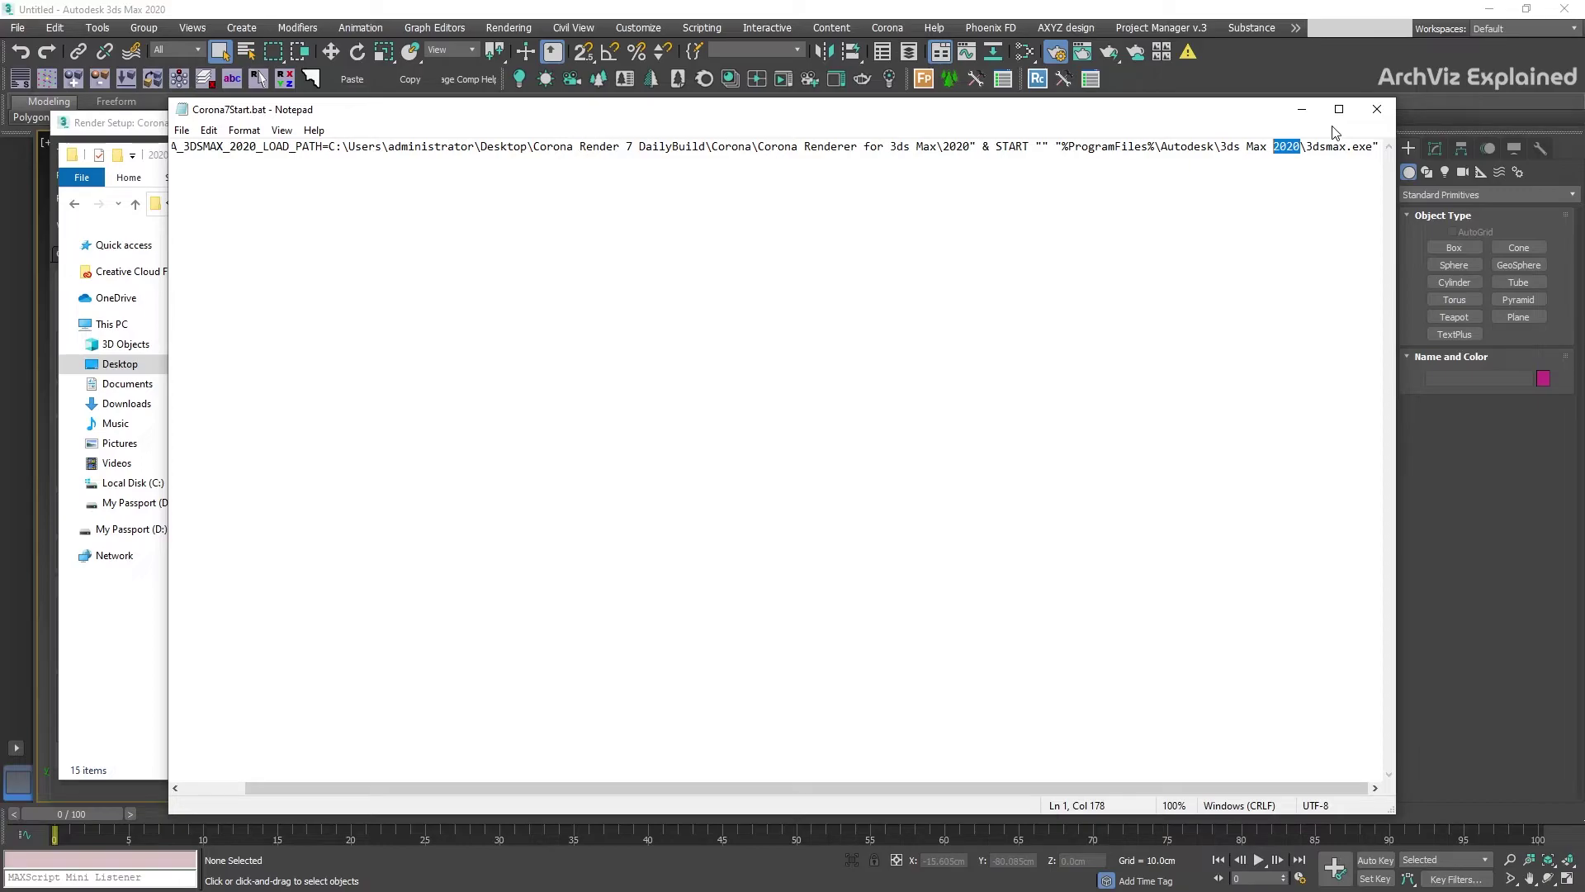
pyautogui.hotkey('ctrl', 'z')
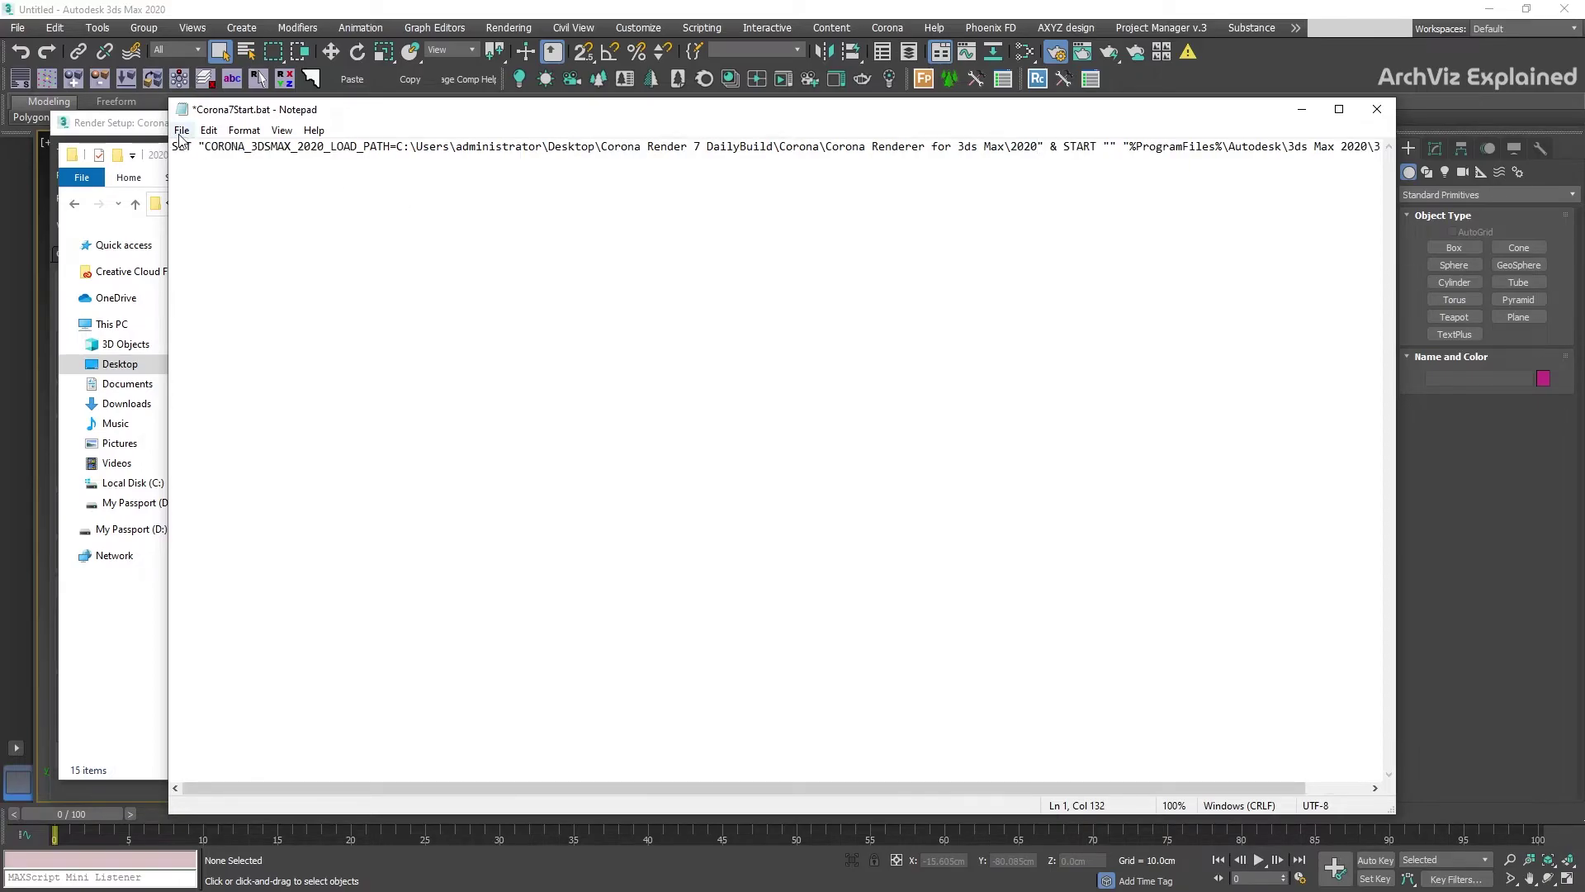
pyautogui.click(182, 129)
# Save Corona7Start.bat and close Notepad.
pyautogui.click(207, 203)
pyautogui.hotkey('alt', 'F4')
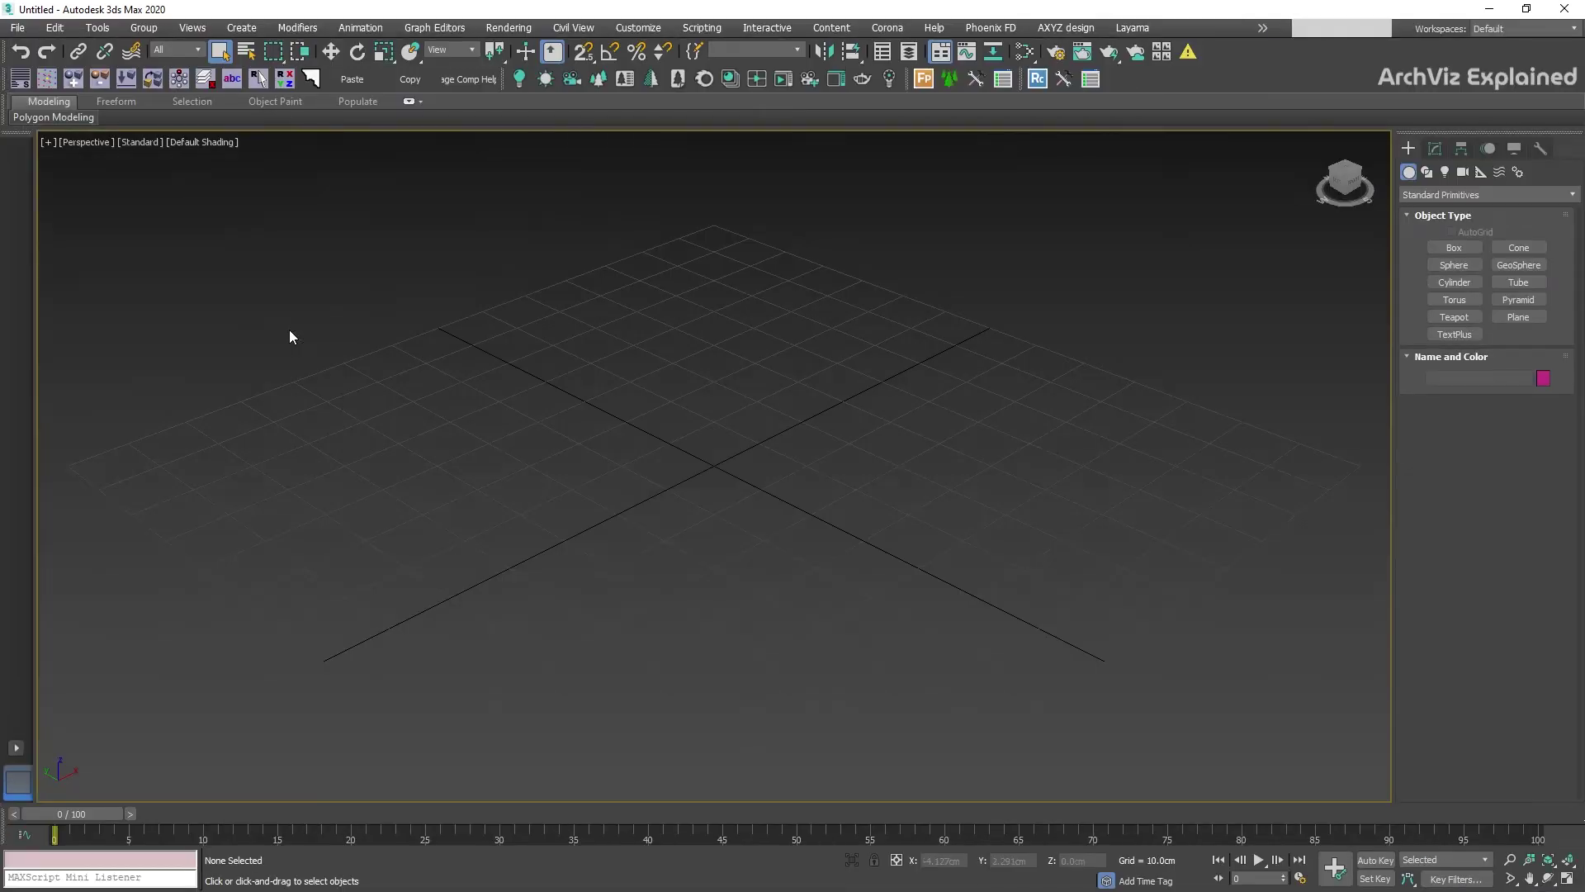
# Open Render Setup to confirm Corona 7 (DailyBuild Mar 30 2021) is the active renderer.
pyautogui.click(1056, 52)
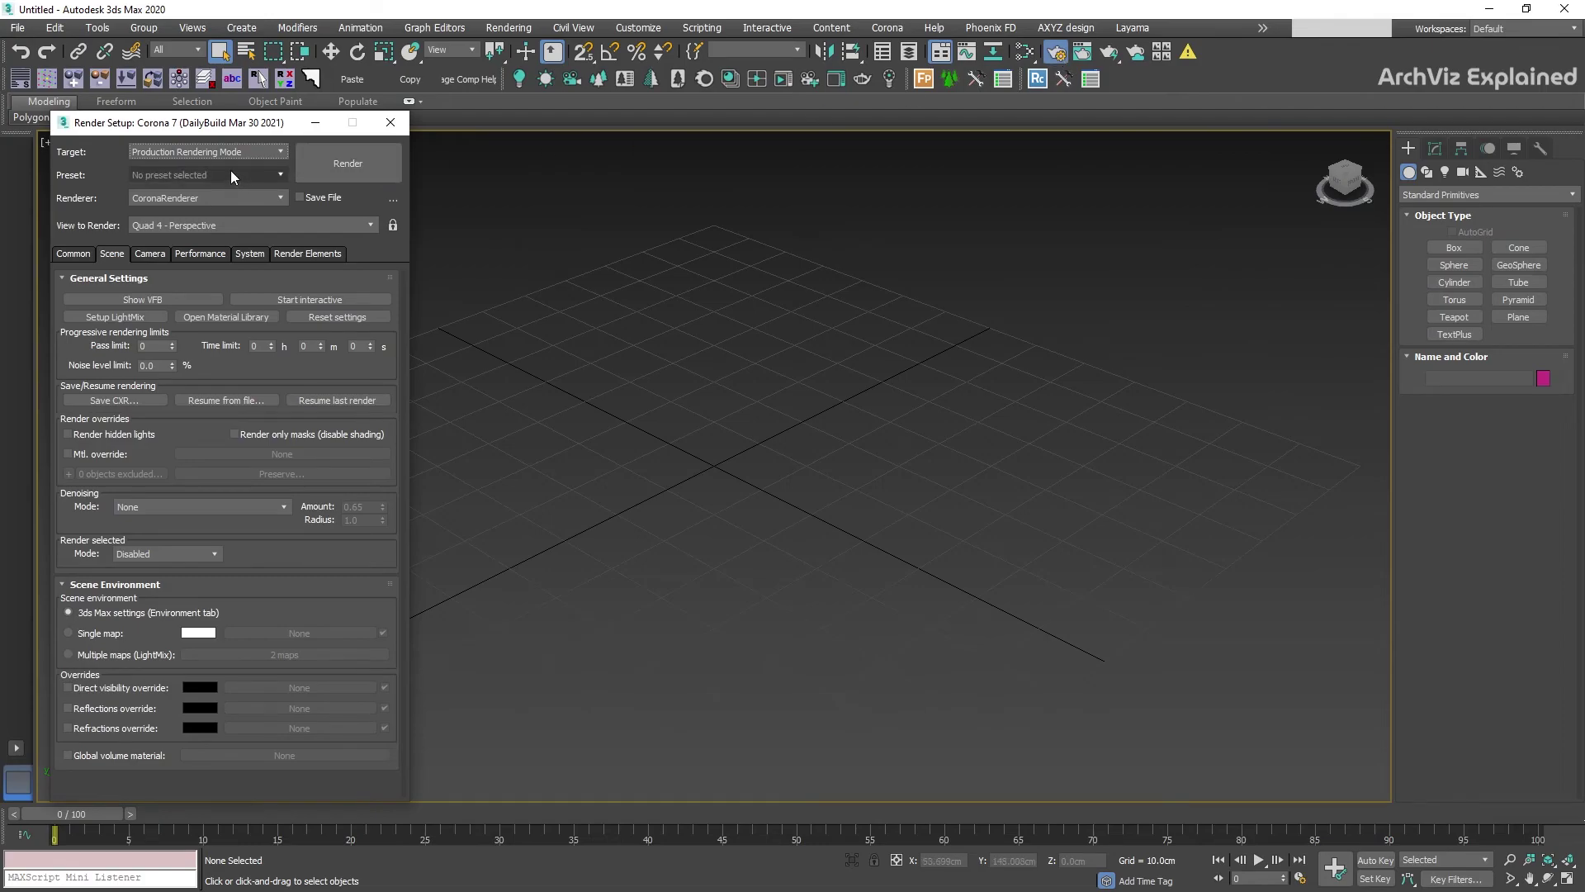